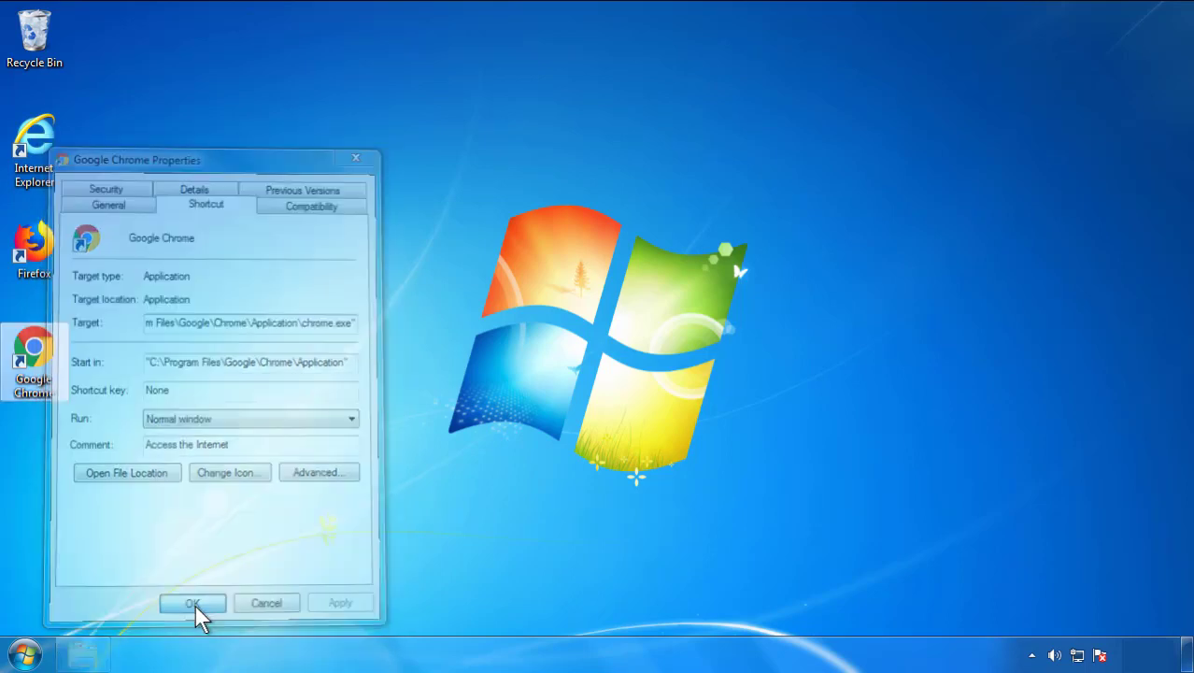
- Close the Google Chrome shortcut's Properties dialog and bring up the Start menu
click(26, 652)
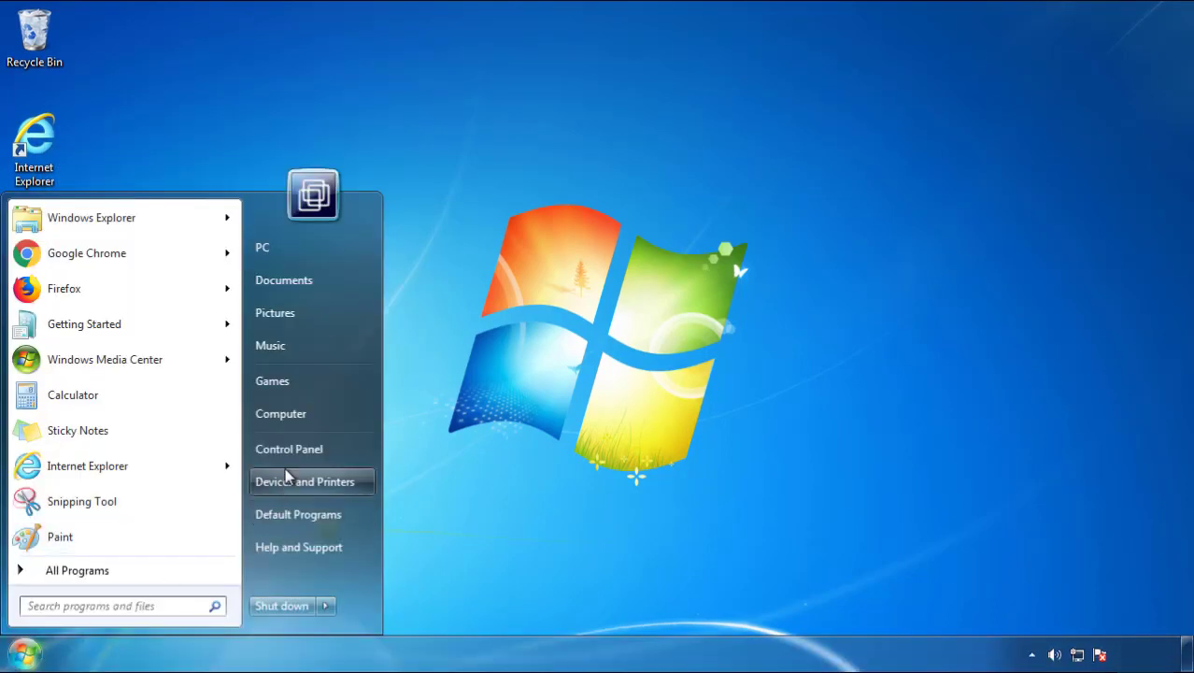
- Open Programs and Features and sort installed programs by newest installation date
click(299, 439)
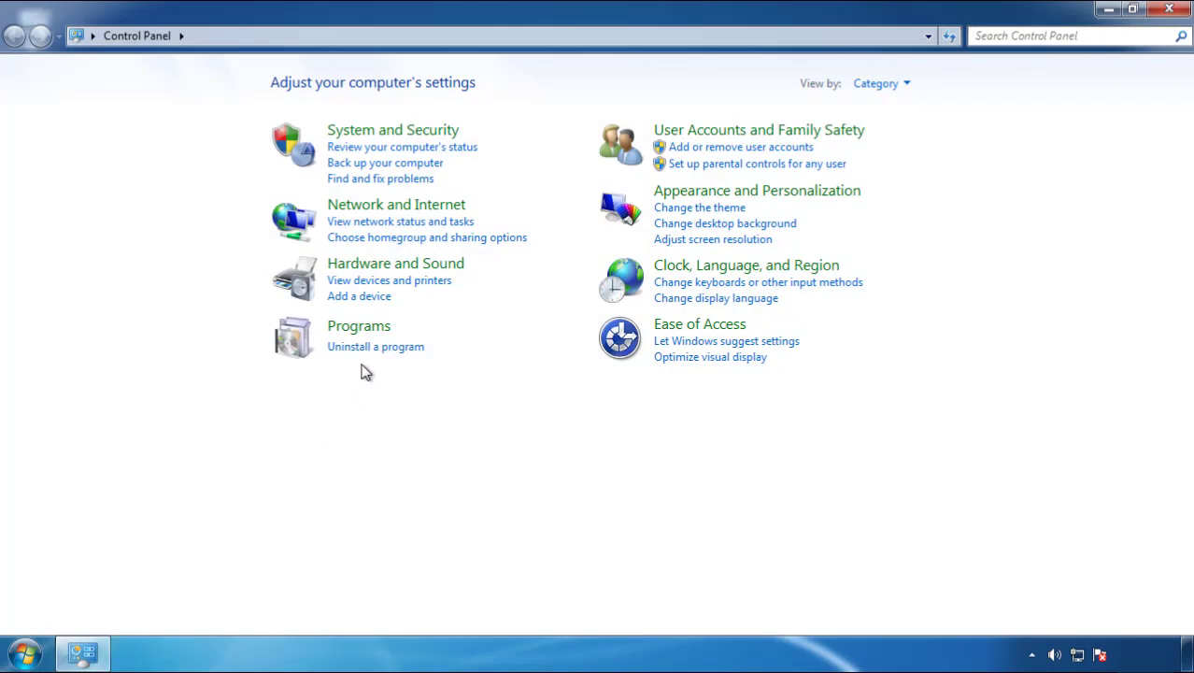
click(373, 349)
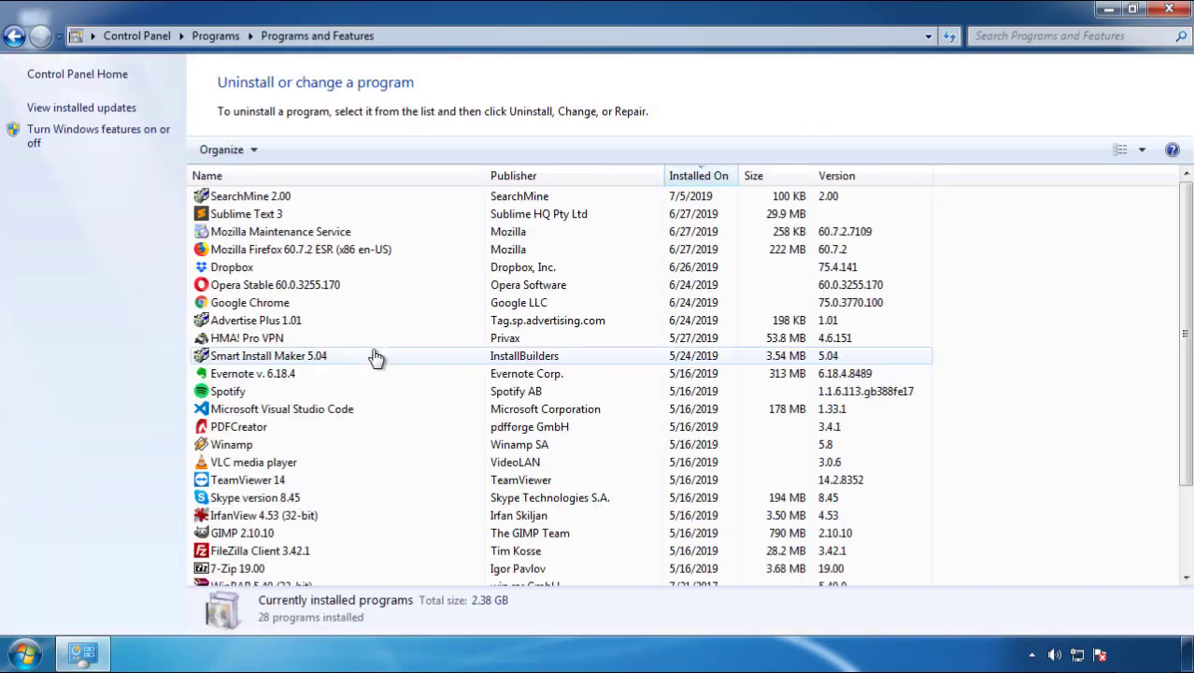
click(700, 177)
click(695, 179)
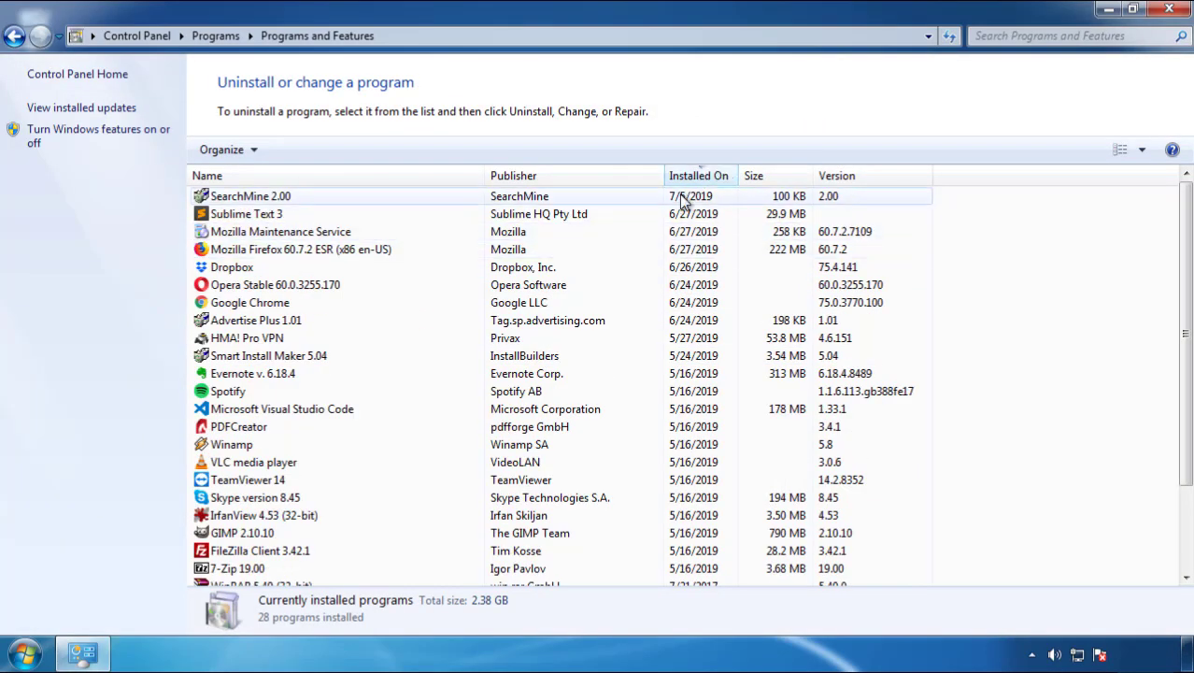
- Uninstall SearchMine 2.00, finish its wizard, and close Programs and Features
click(250, 198)
click(297, 150)
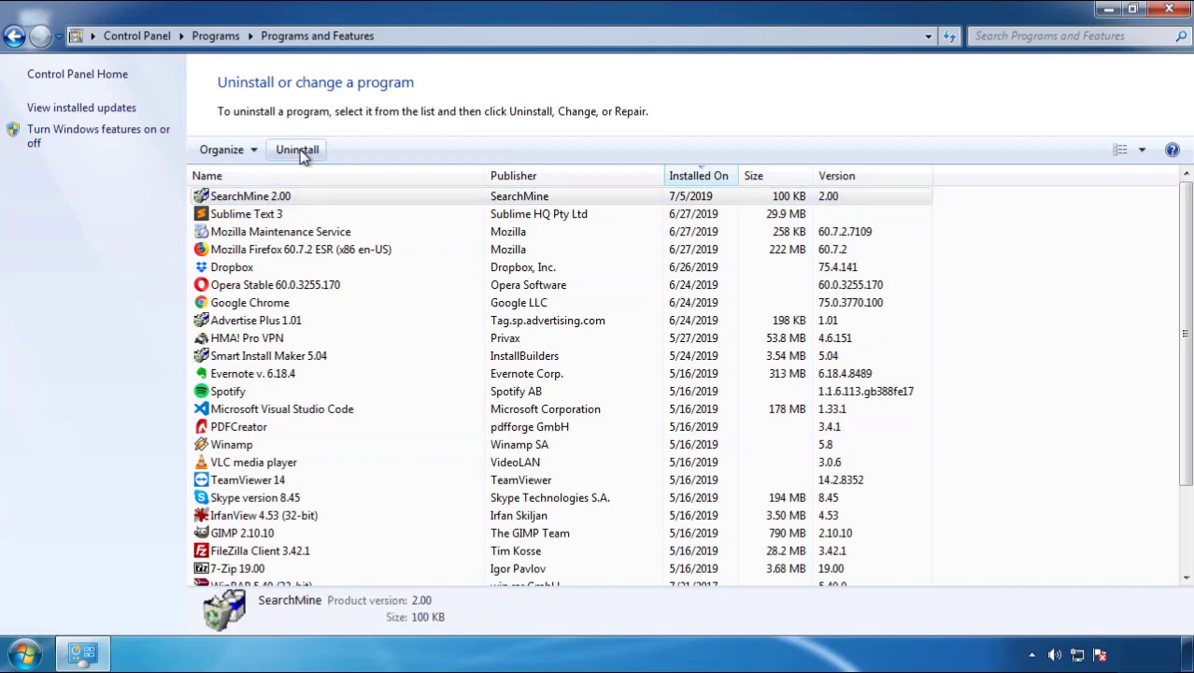
click(696, 495)
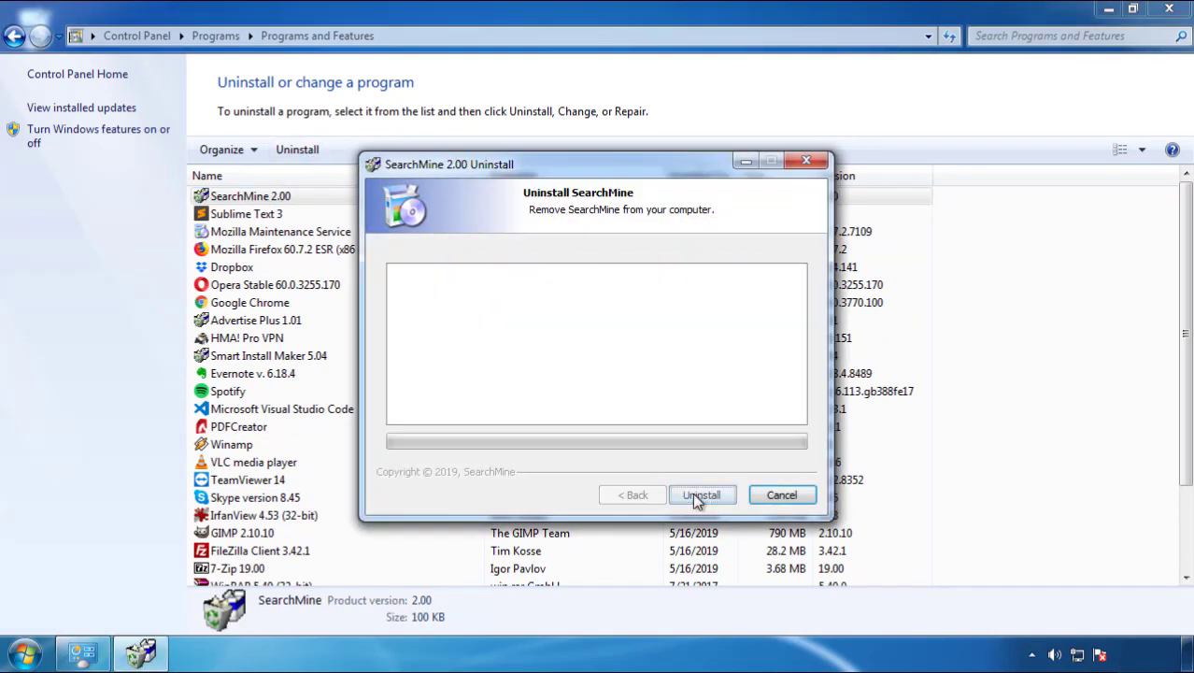
click(692, 493)
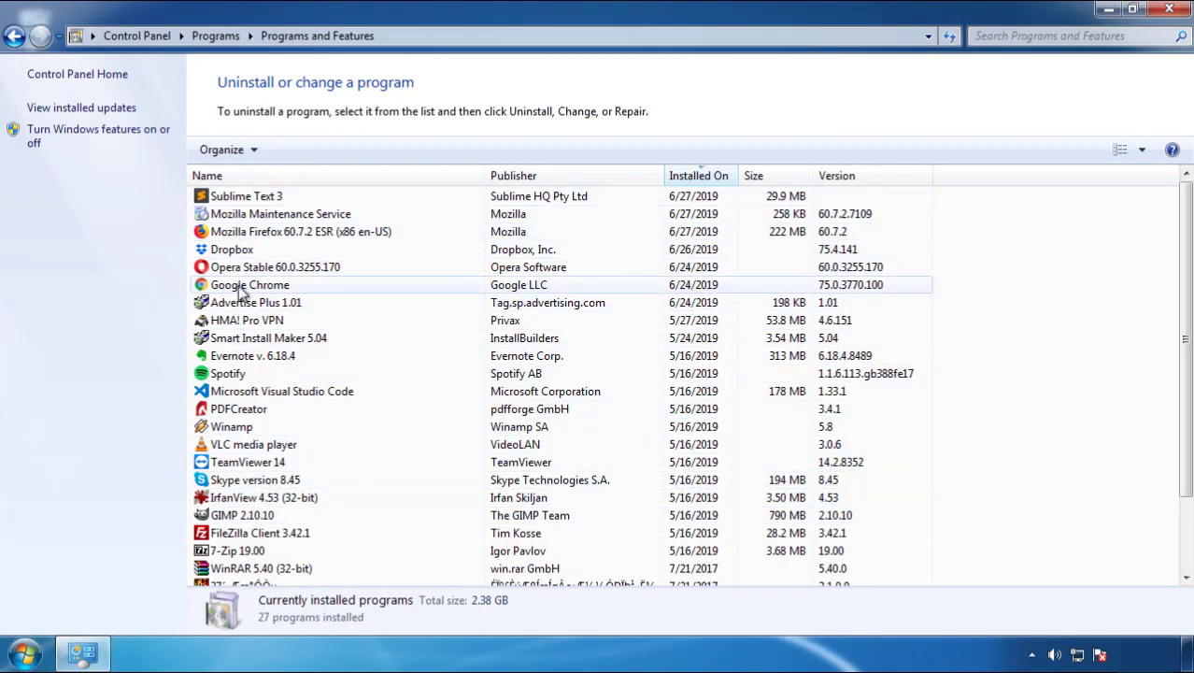
click(1171, 11)
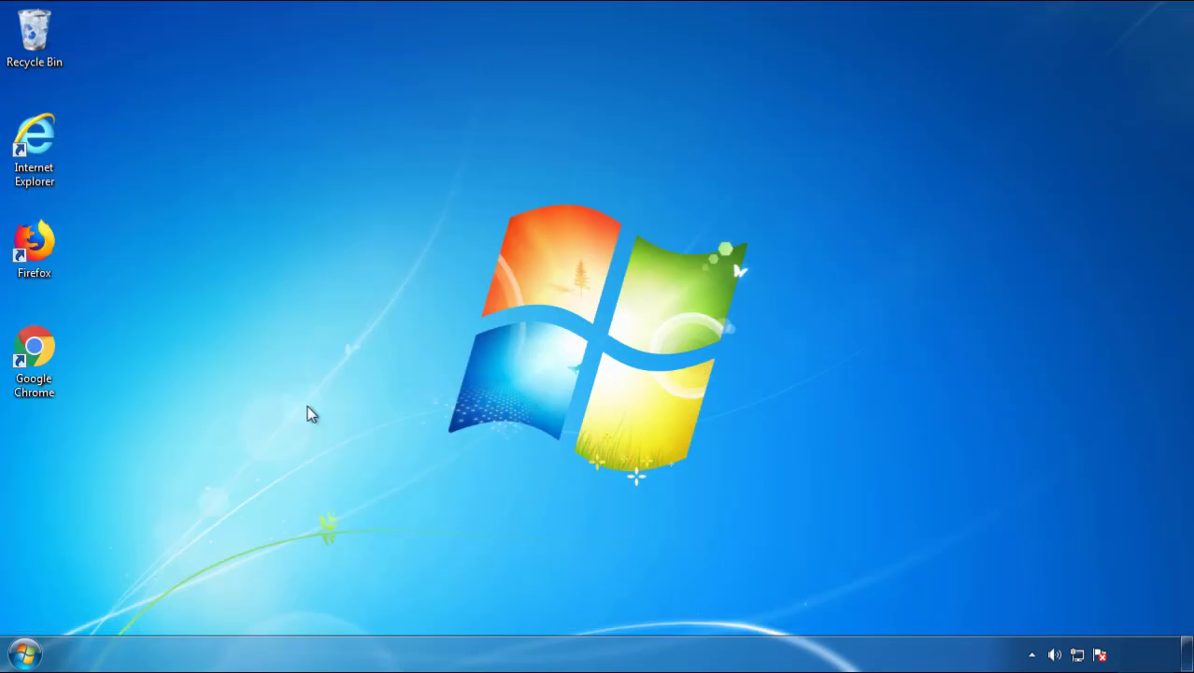
- Restart Windows and pick Safe Mode from the boot options menu
click(22, 656)
click(326, 605)
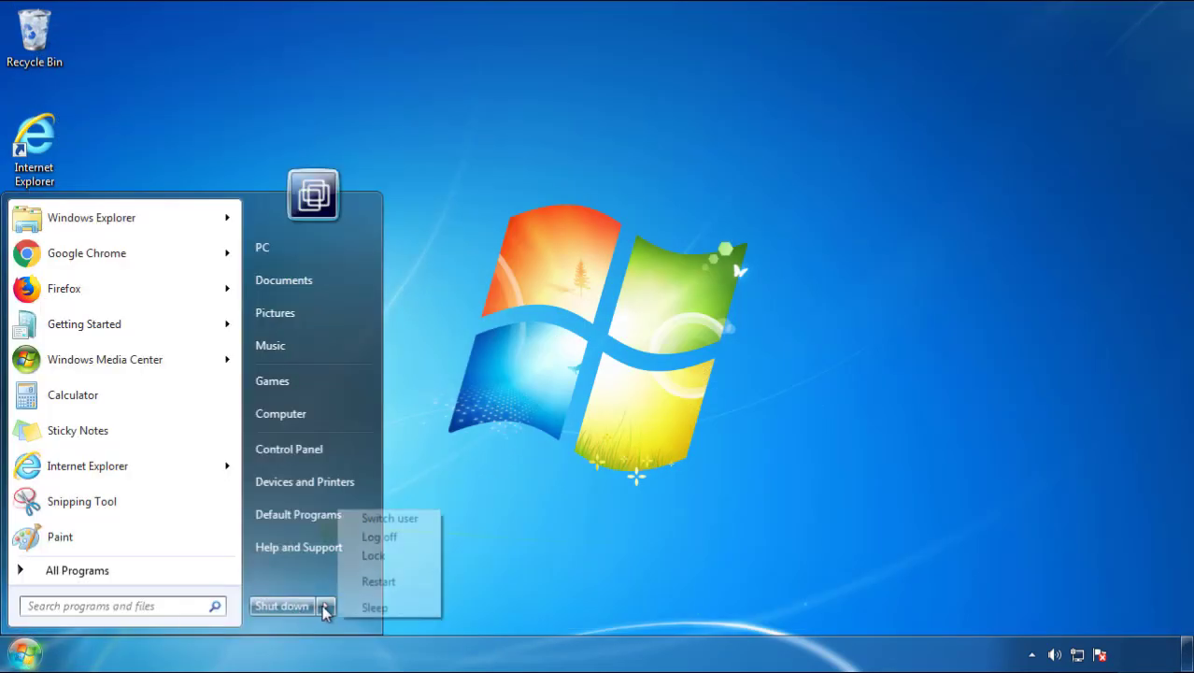
click(621, 510)
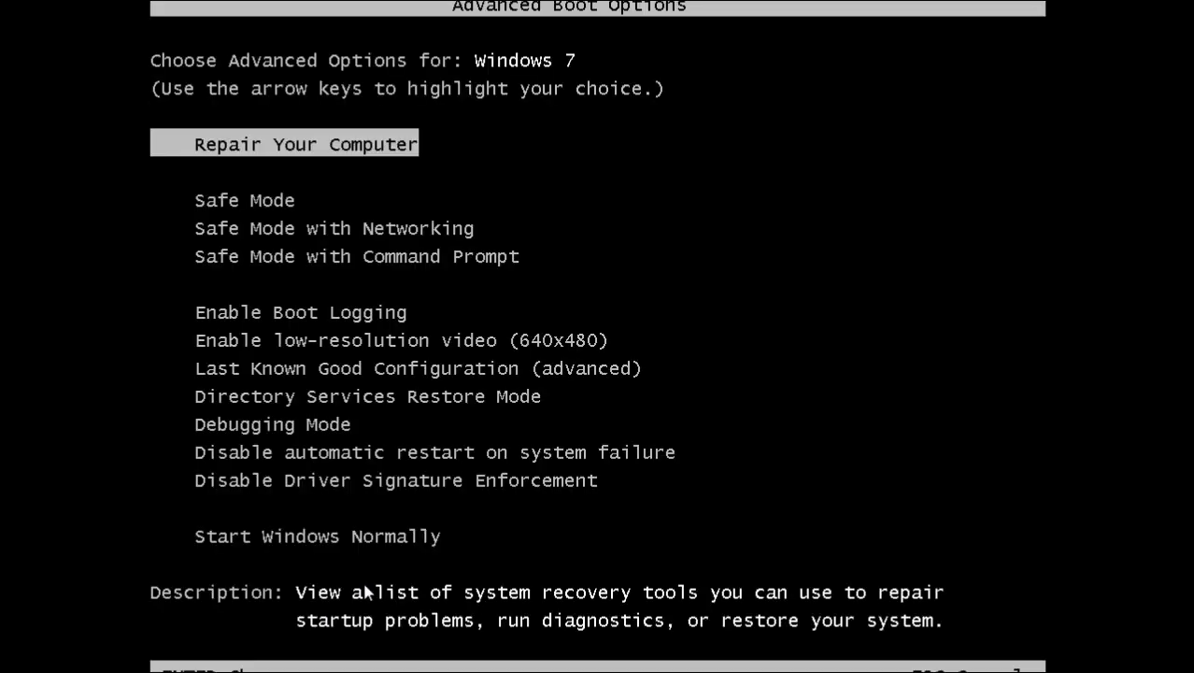
key(Down)
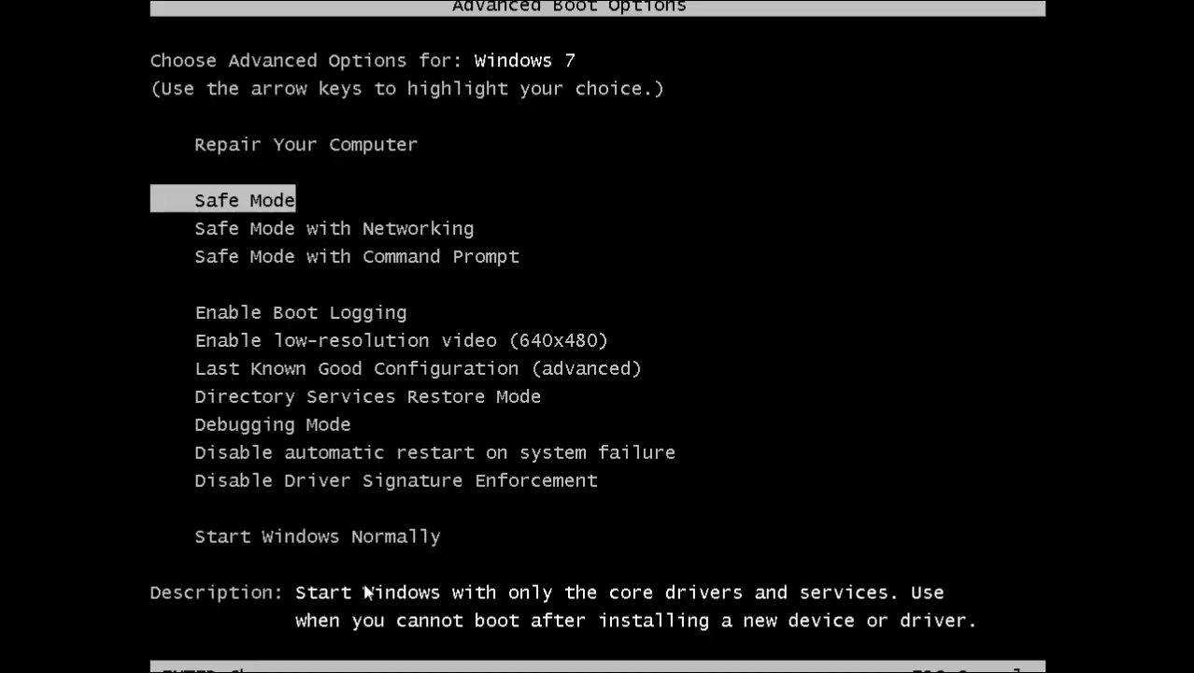
key(Return)
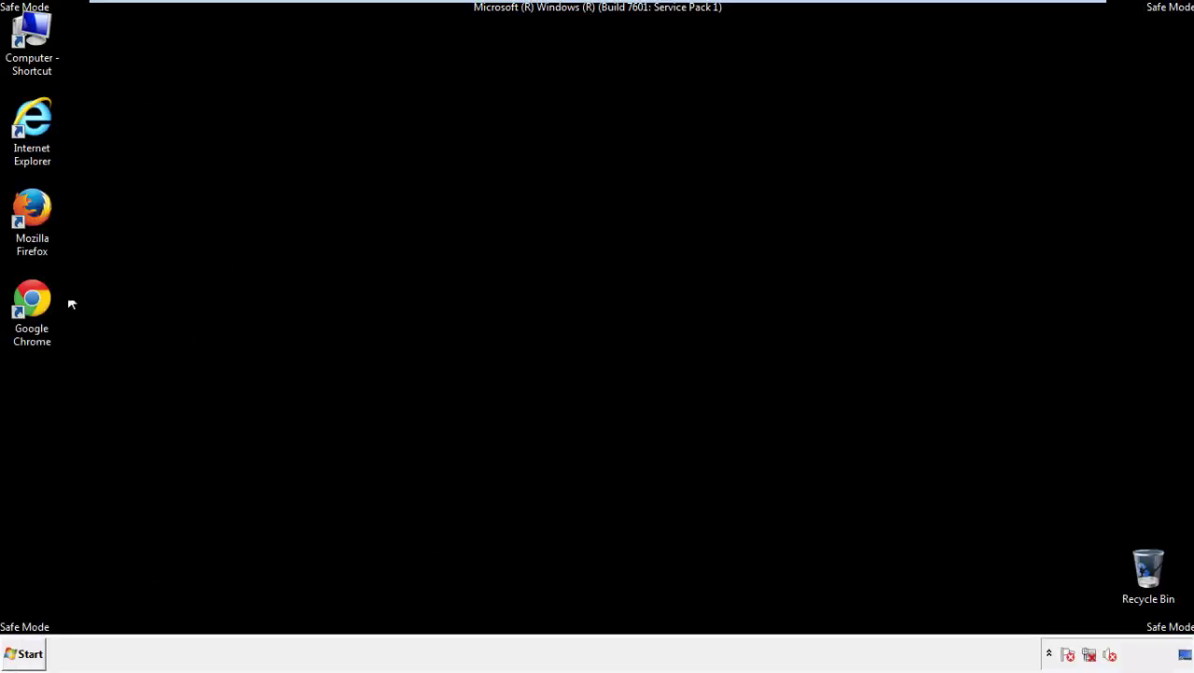
- Launch Firefox, decline the default-browser prompt, and keep the menu bar visible
double_click(41, 216)
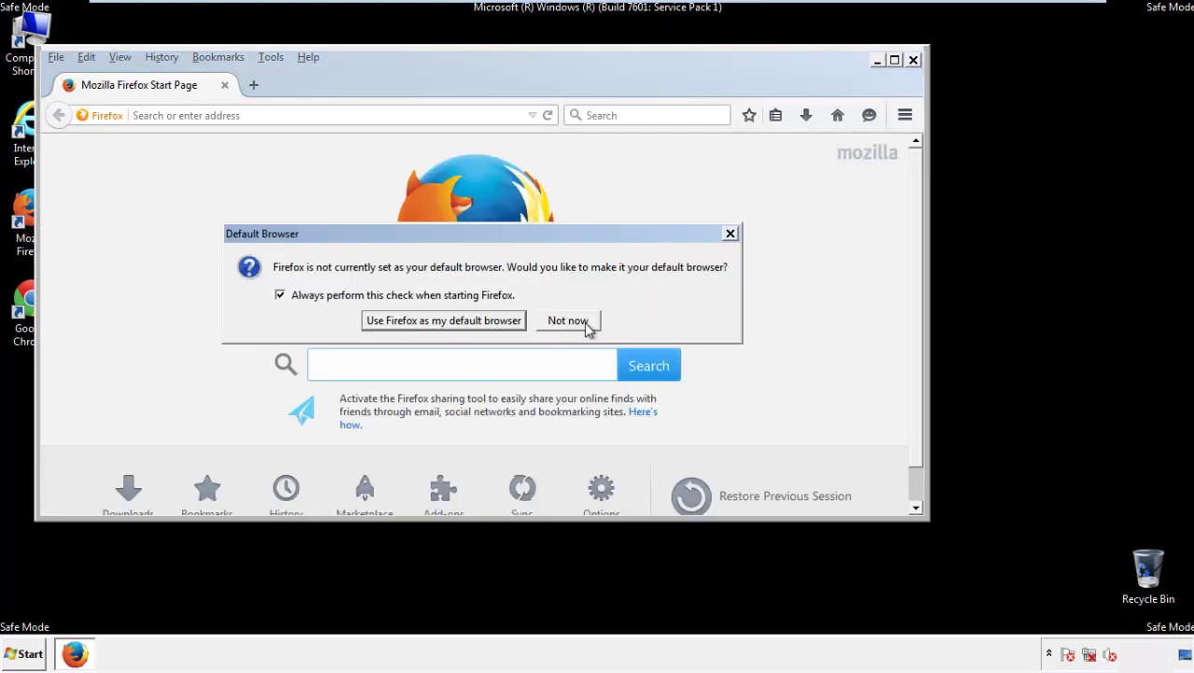
click(581, 320)
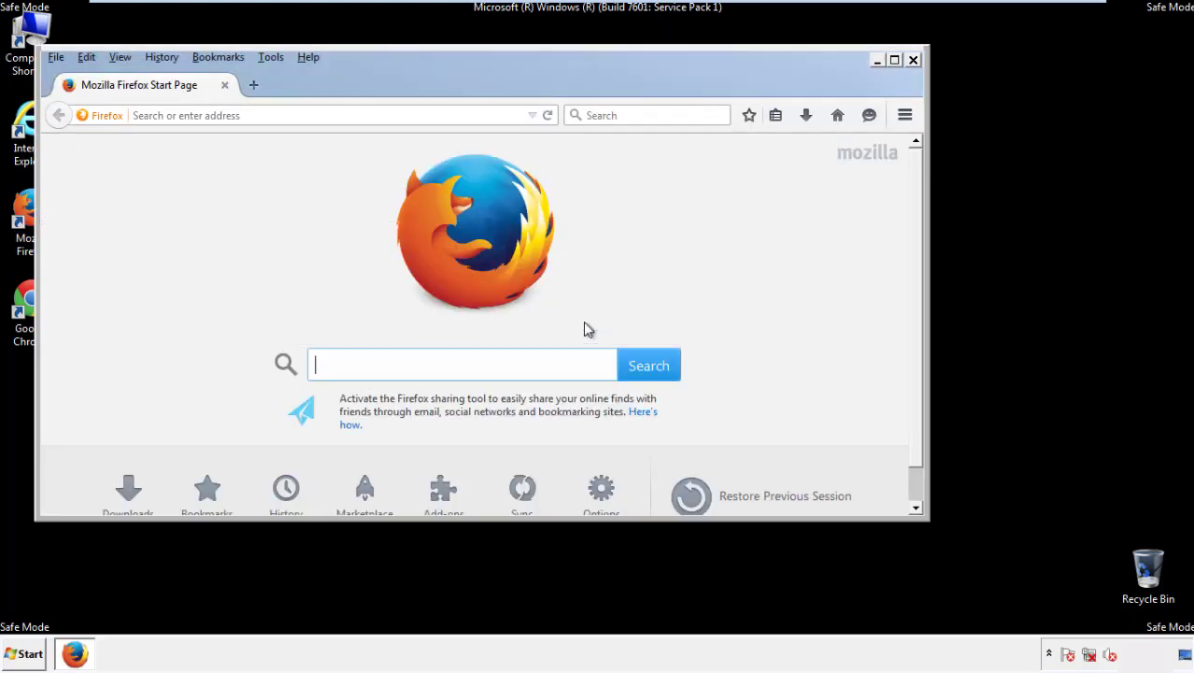
right_click(367, 83)
click(404, 141)
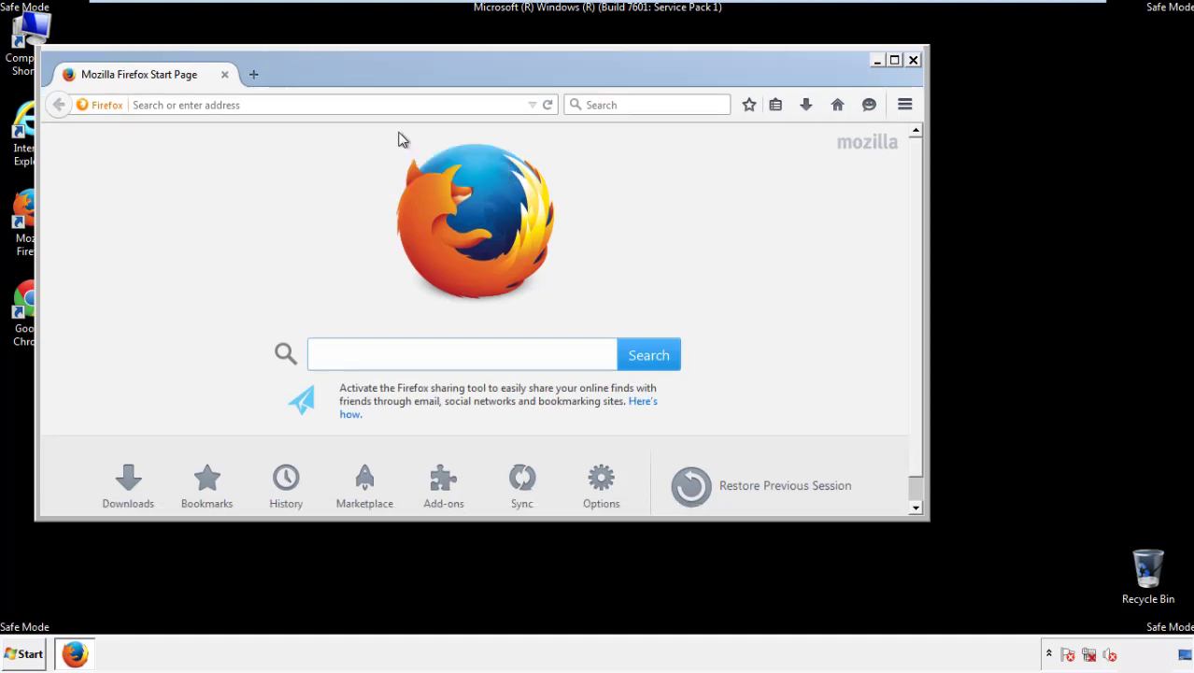
right_click(375, 75)
click(386, 141)
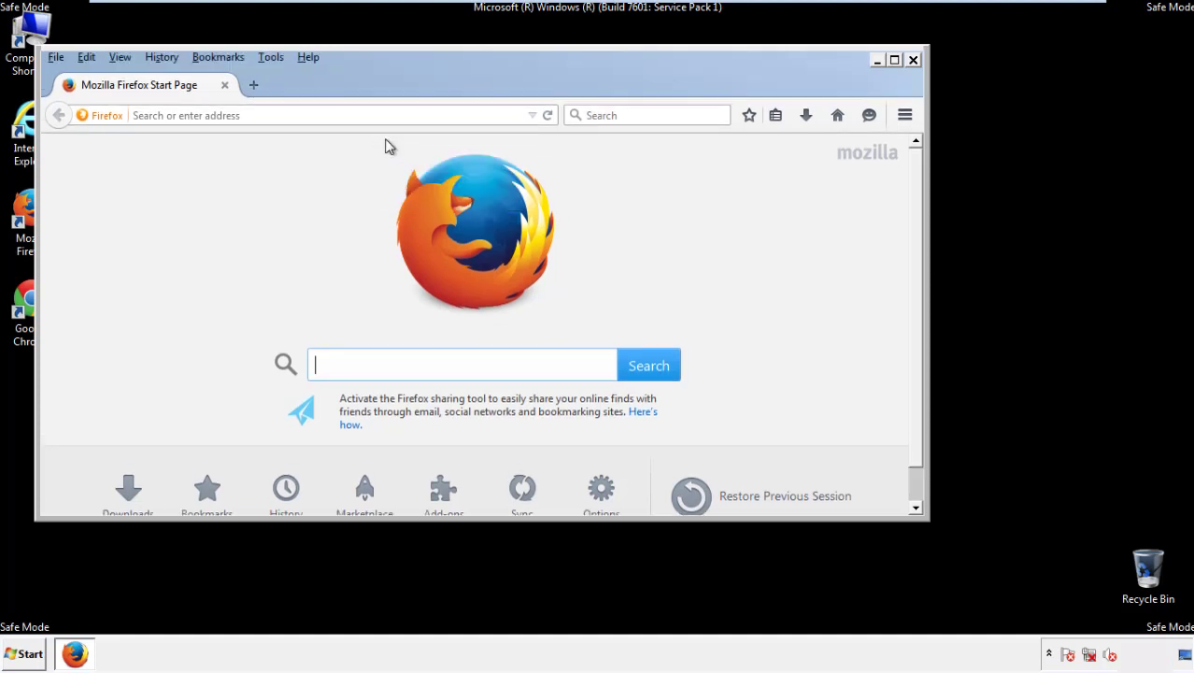
click(163, 59)
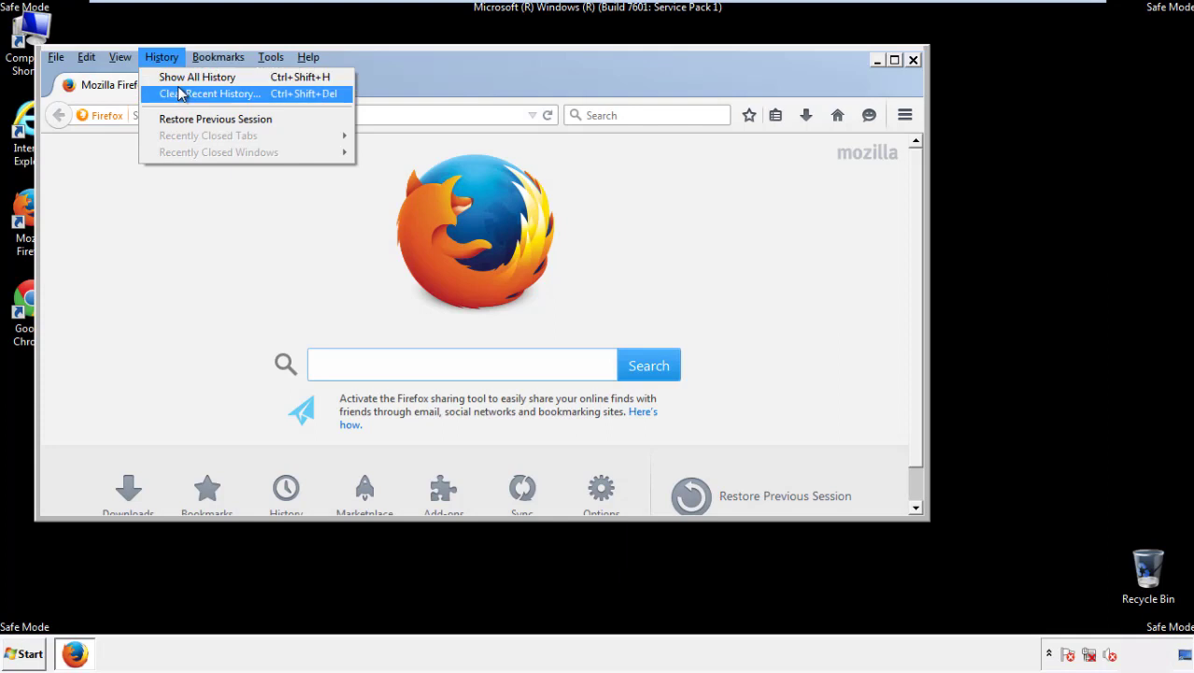
- Clear Firefox's recent history for time range Everything with every Details category ticked
click(181, 91)
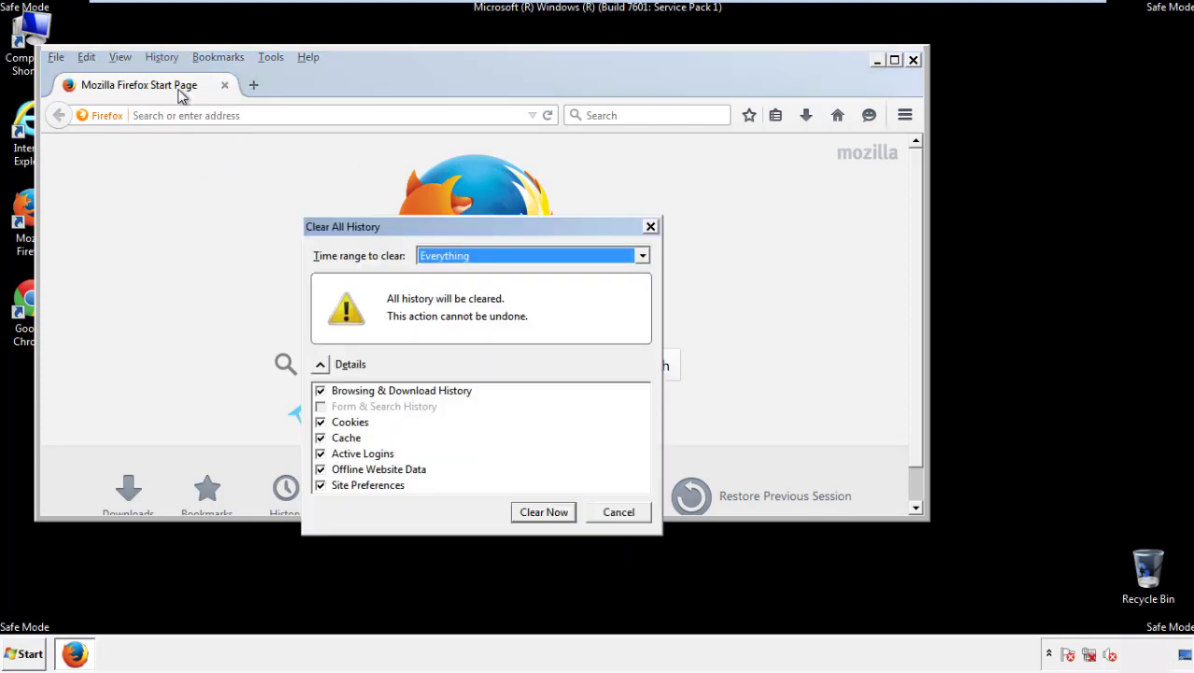
click(439, 258)
click(446, 351)
click(320, 469)
click(321, 469)
click(320, 486)
click(321, 486)
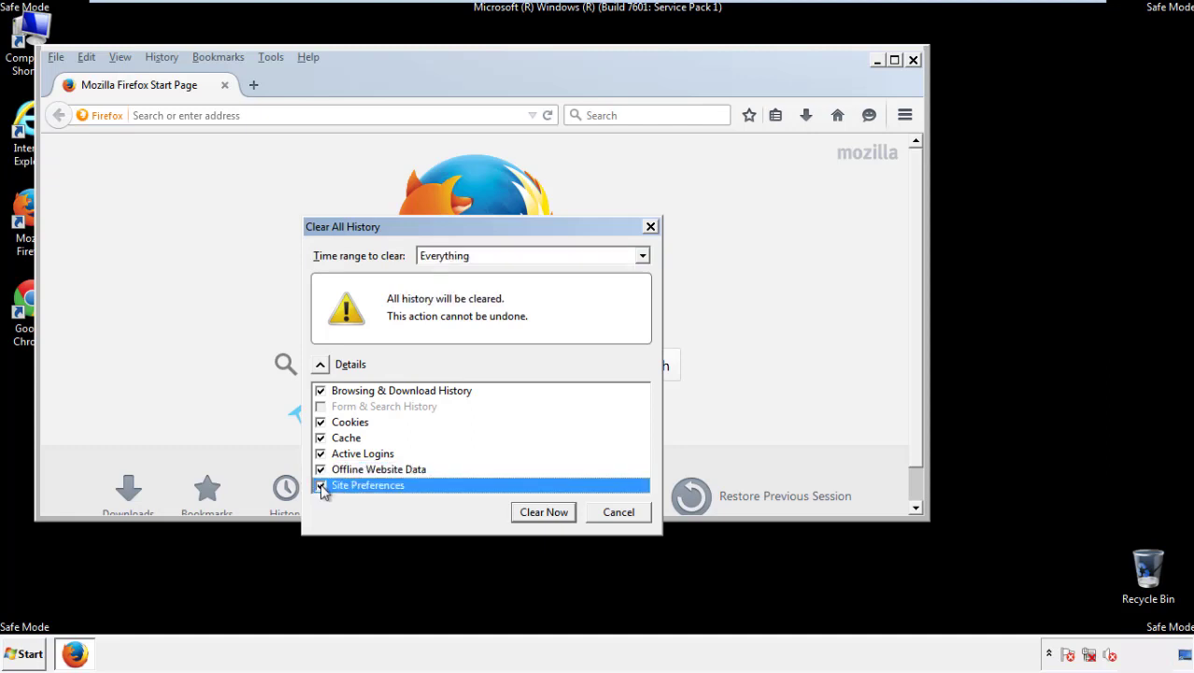
click(542, 514)
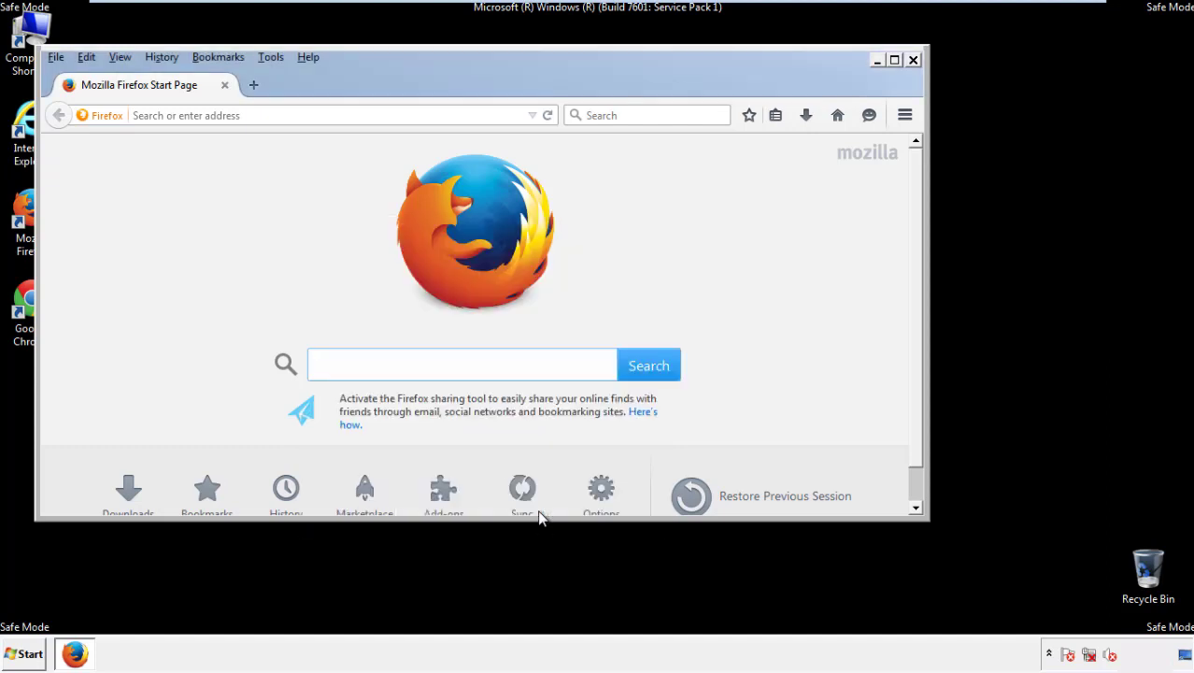
- Refresh Firefox from Troubleshooting Information, finish the import, decline default browser, and close Firefox
click(308, 57)
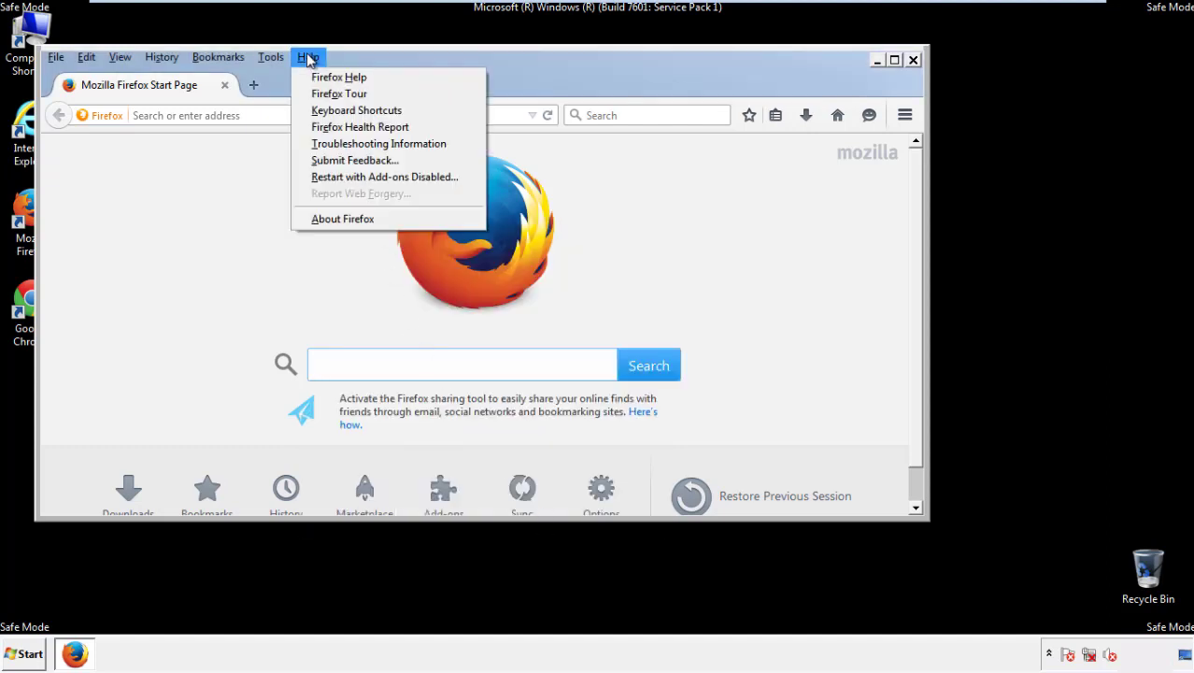
click(345, 143)
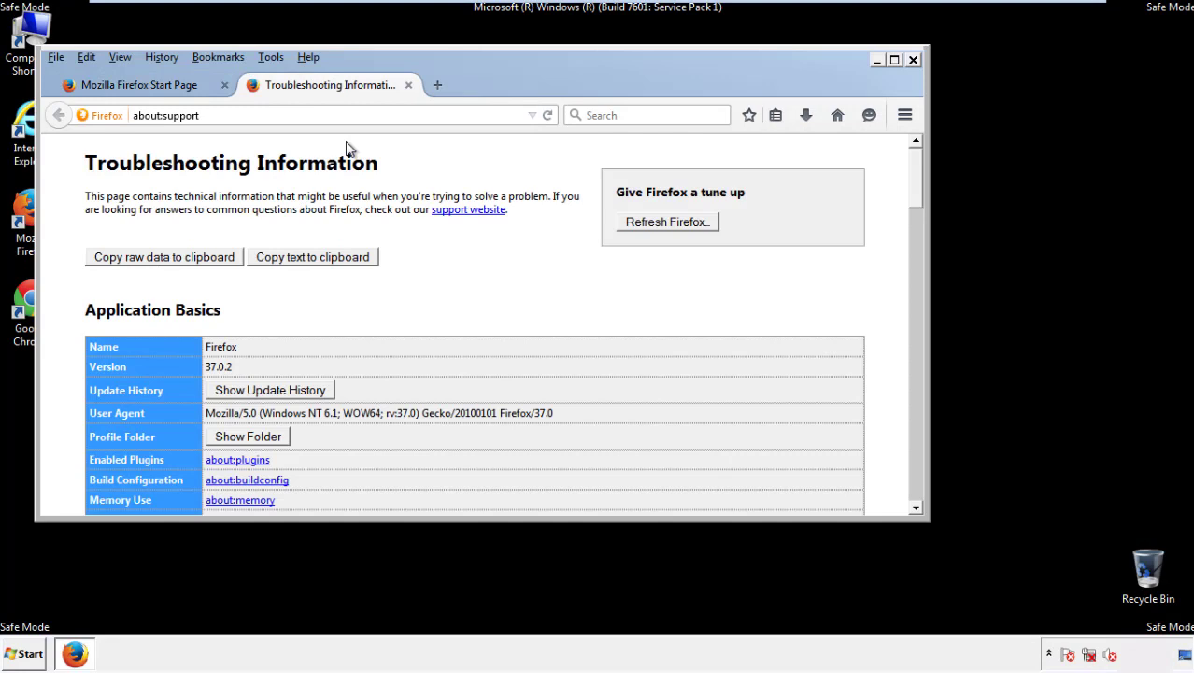
click(693, 225)
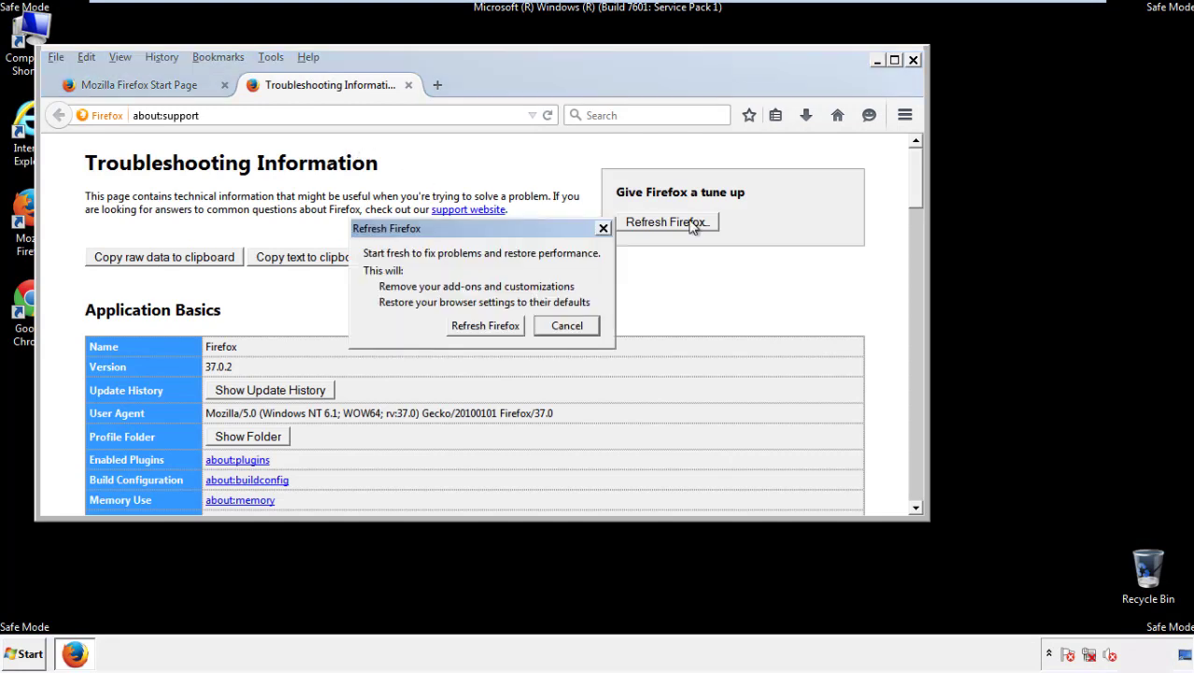
click(485, 325)
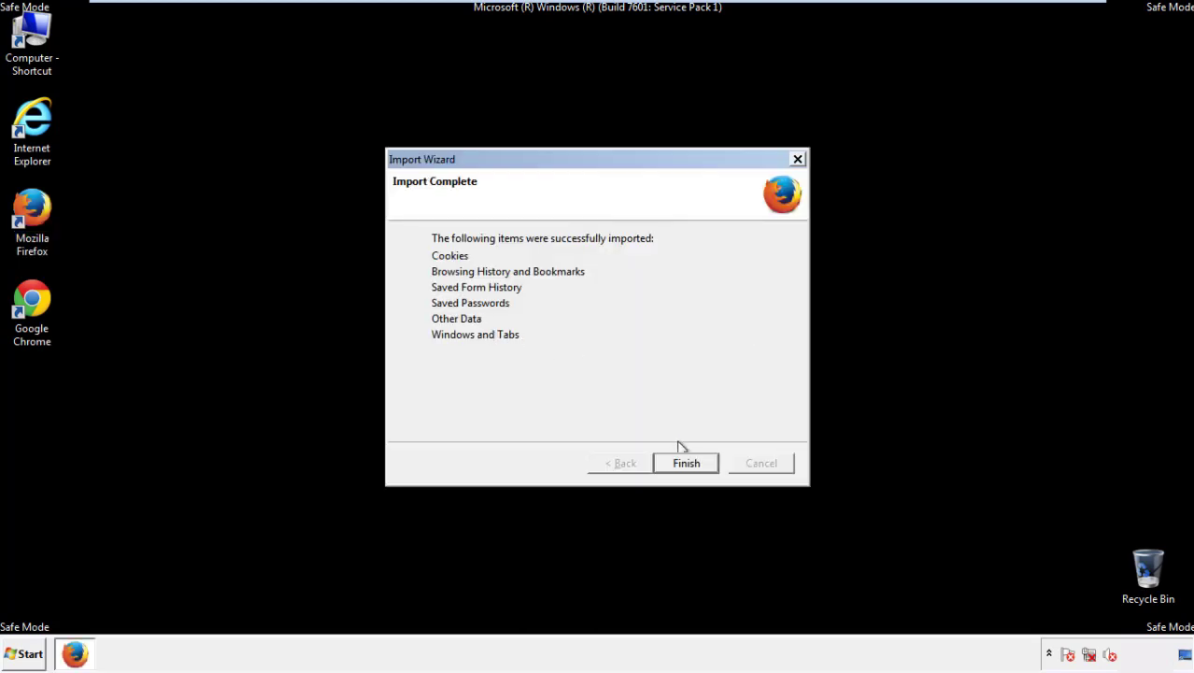
click(687, 464)
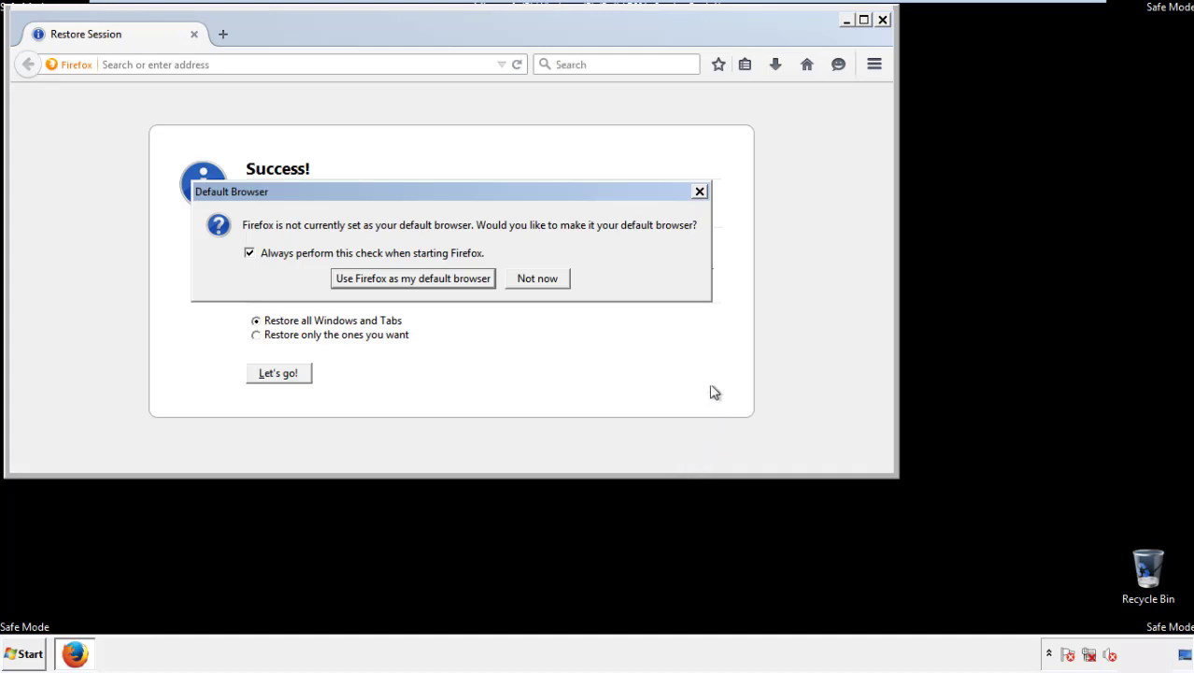
click(539, 280)
click(882, 19)
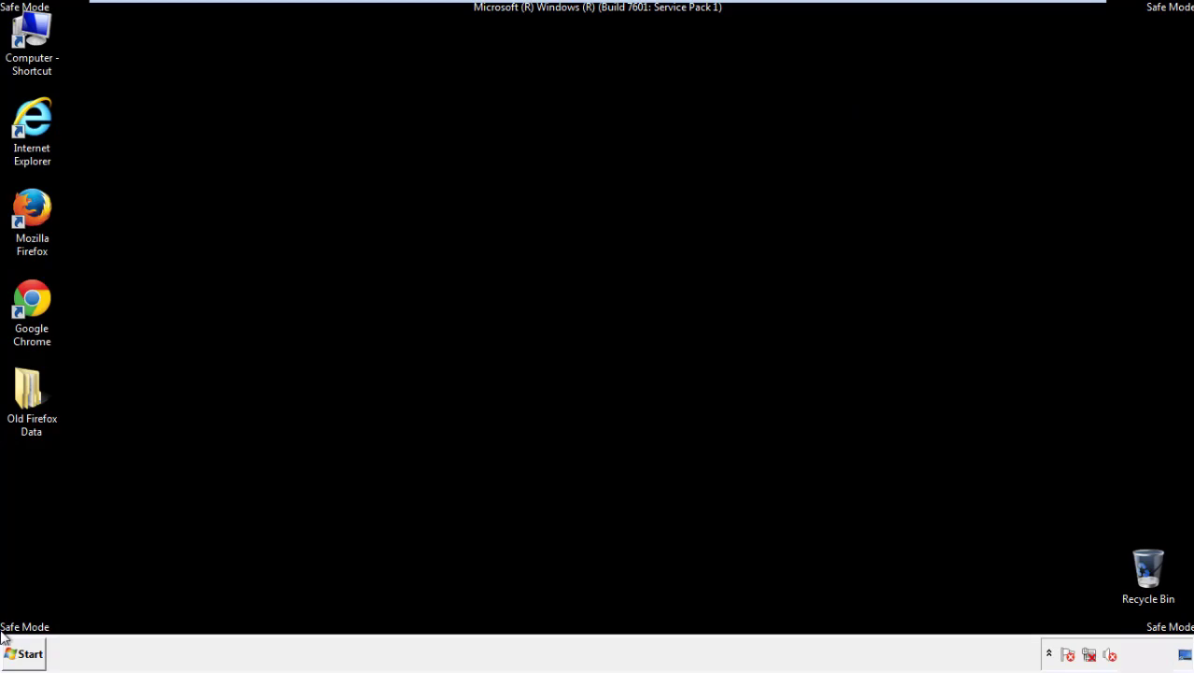
click(28, 297)
- Launch Chrome, silence the default-browser prompt, and reach Clear browsing data via Settings > History
double_click(28, 297)
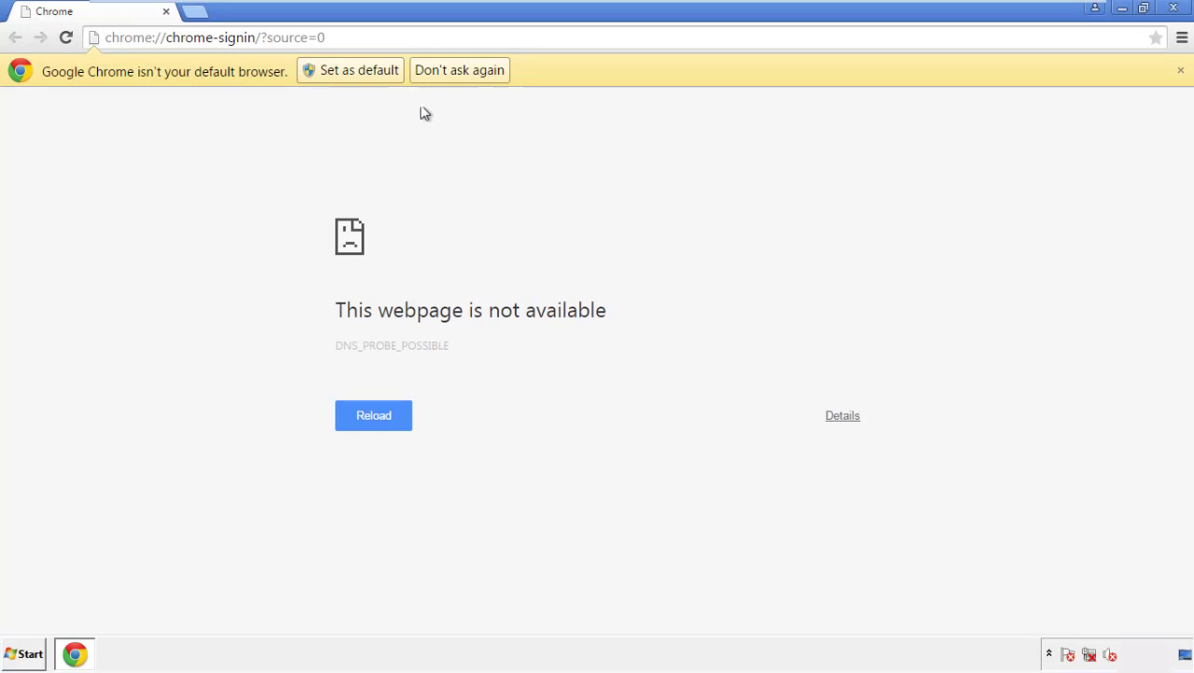
click(481, 76)
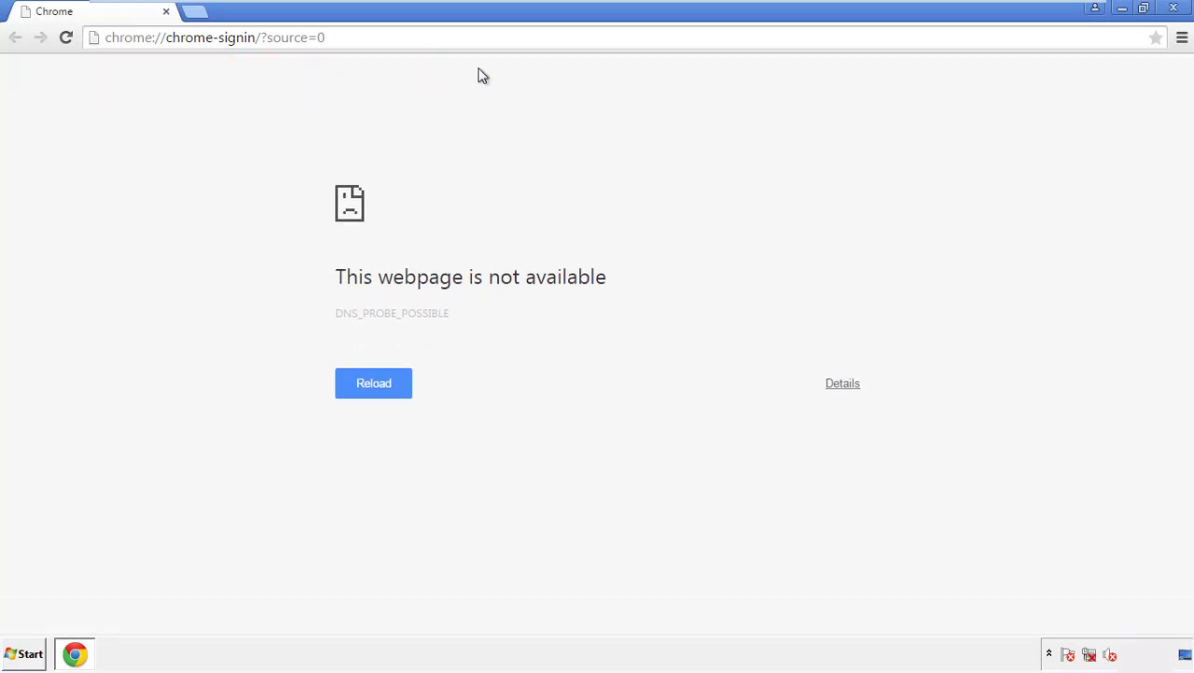
click(1182, 39)
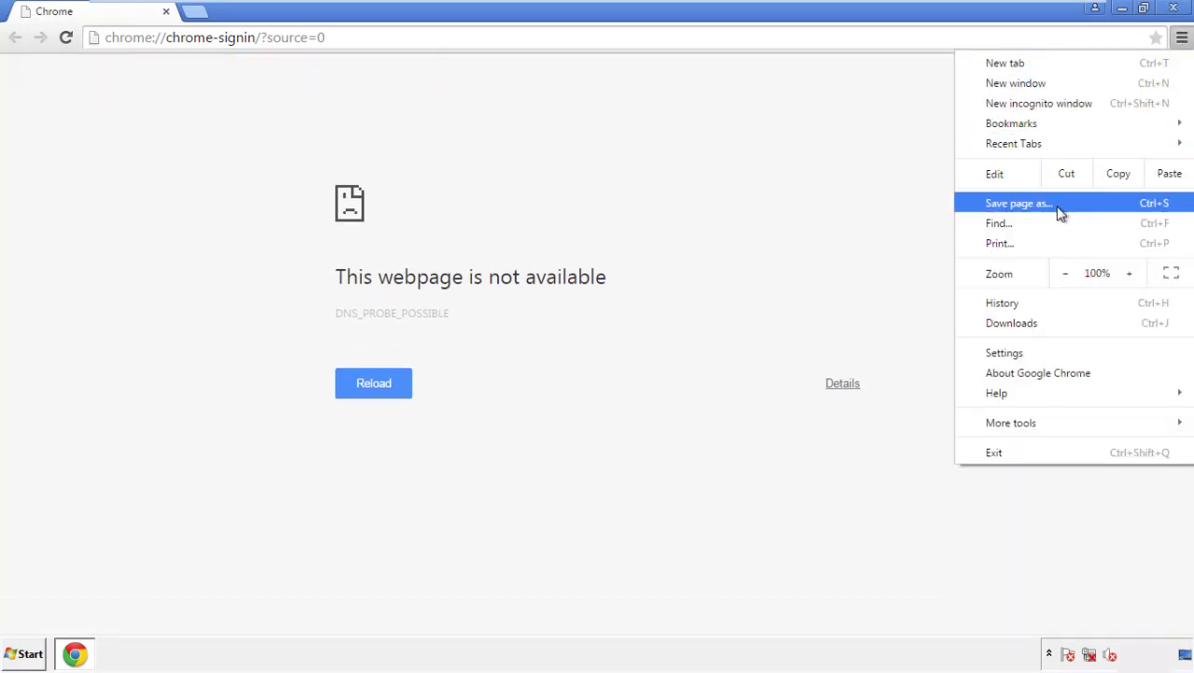
click(1007, 352)
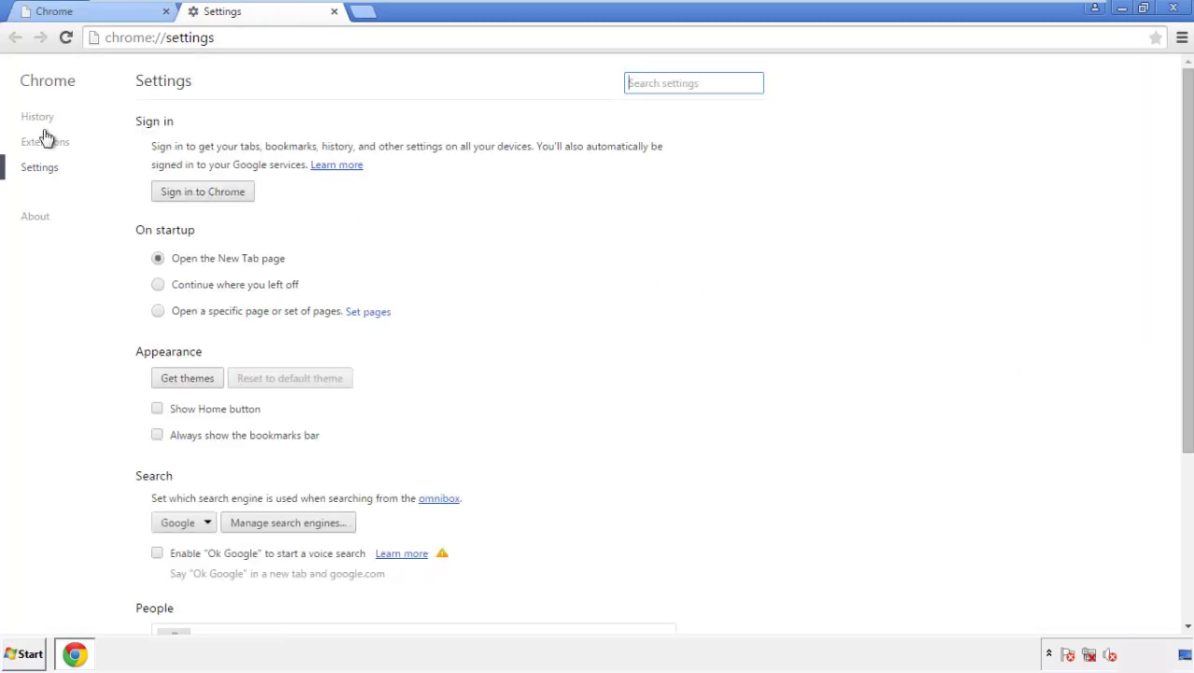
click(42, 120)
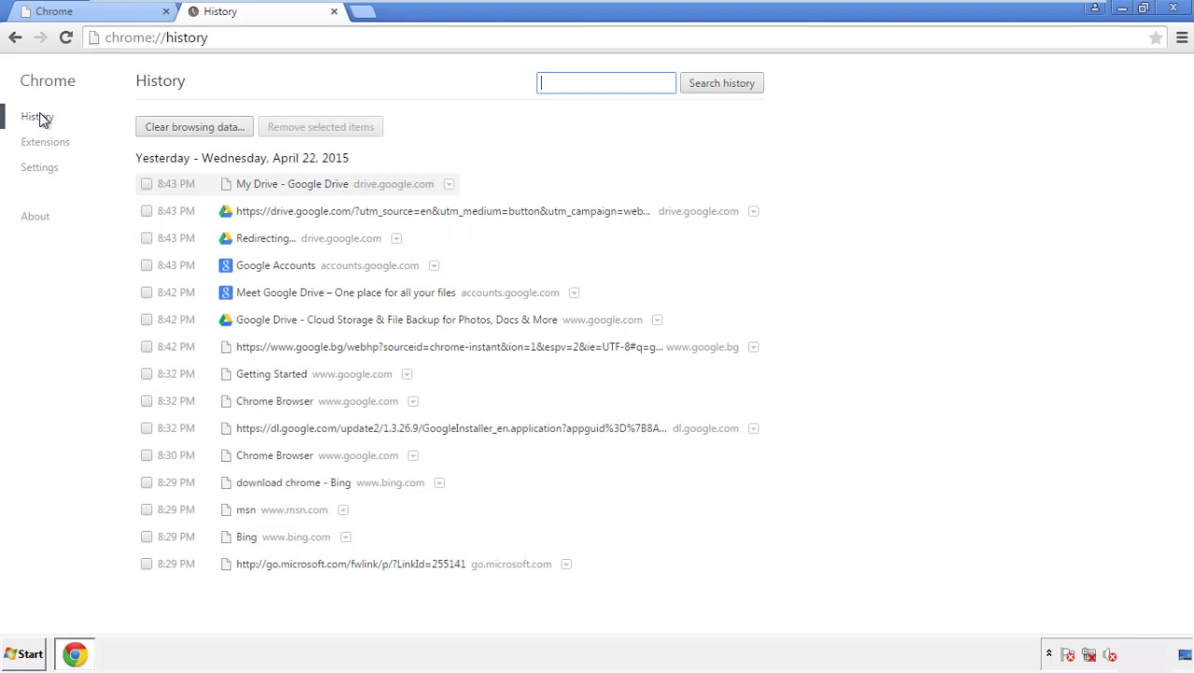
click(179, 131)
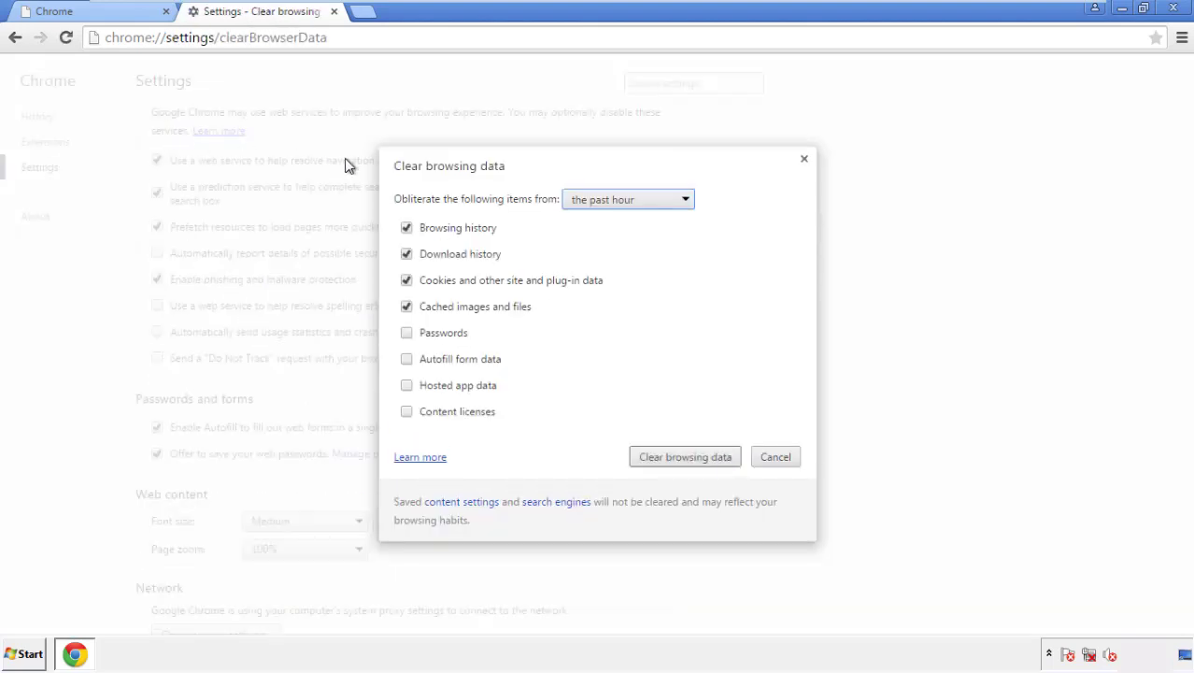
- Clear Chrome browsing data from the beginning of time, including autofill form data
click(600, 201)
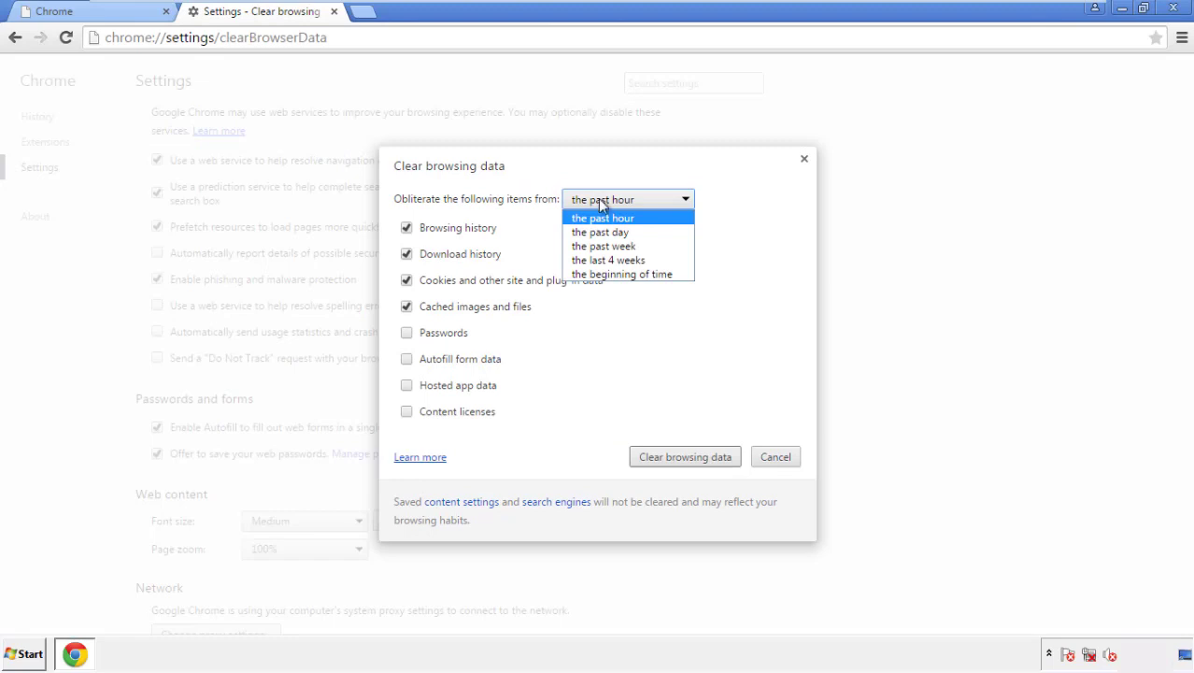
click(598, 275)
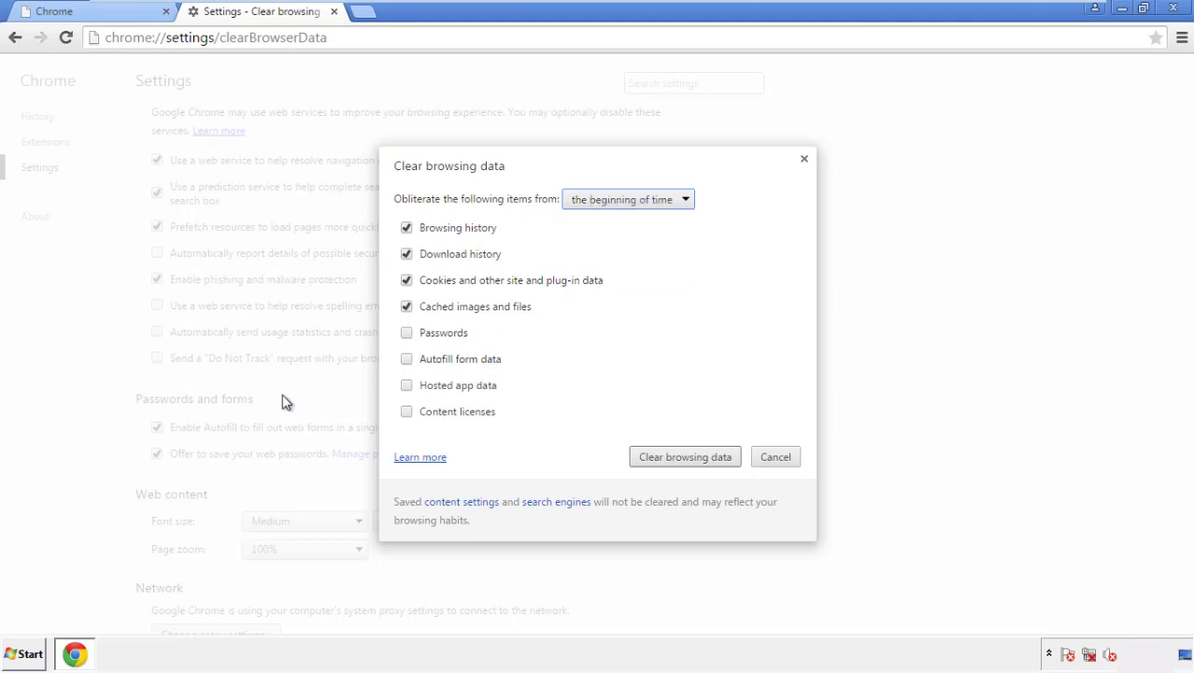
click(412, 361)
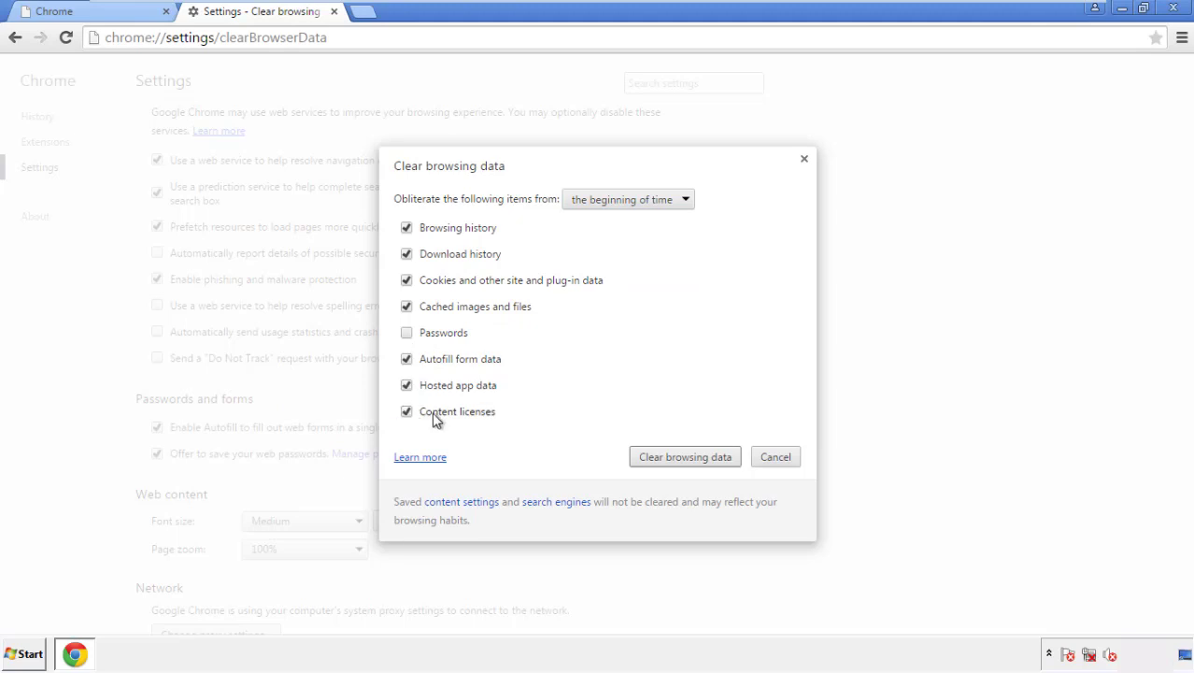
click(669, 460)
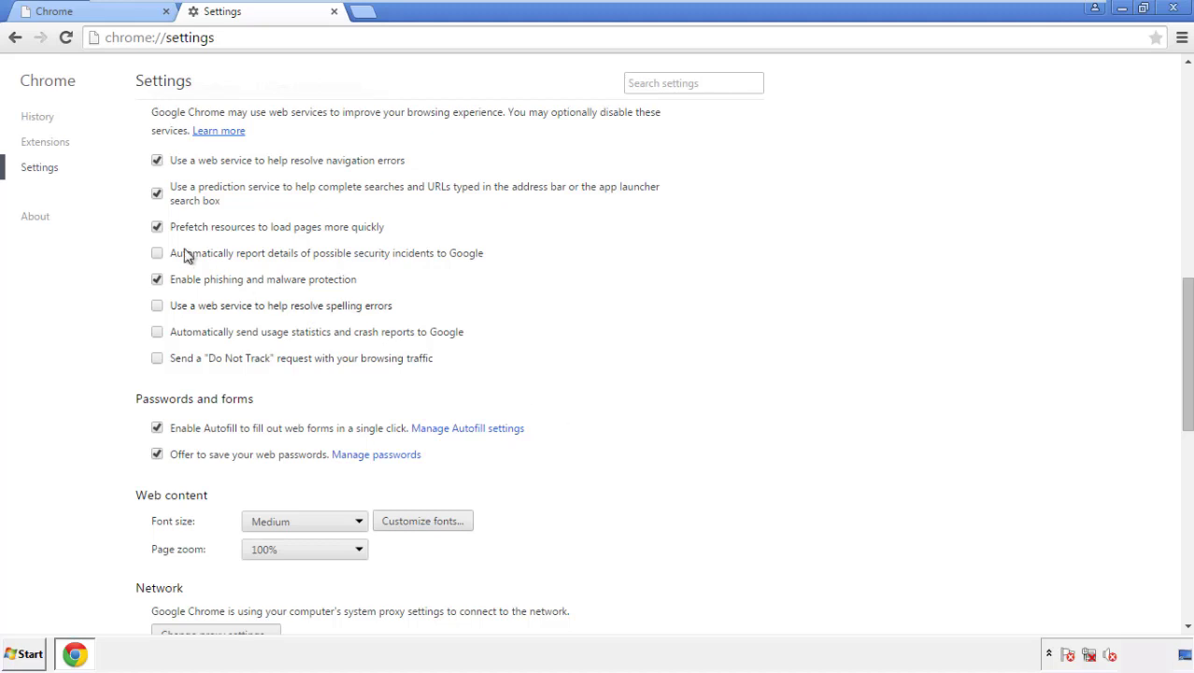
- Reset Chrome settings to defaults from the bottom of Settings, then close Chrome
drag(1187, 297, 1181, 520)
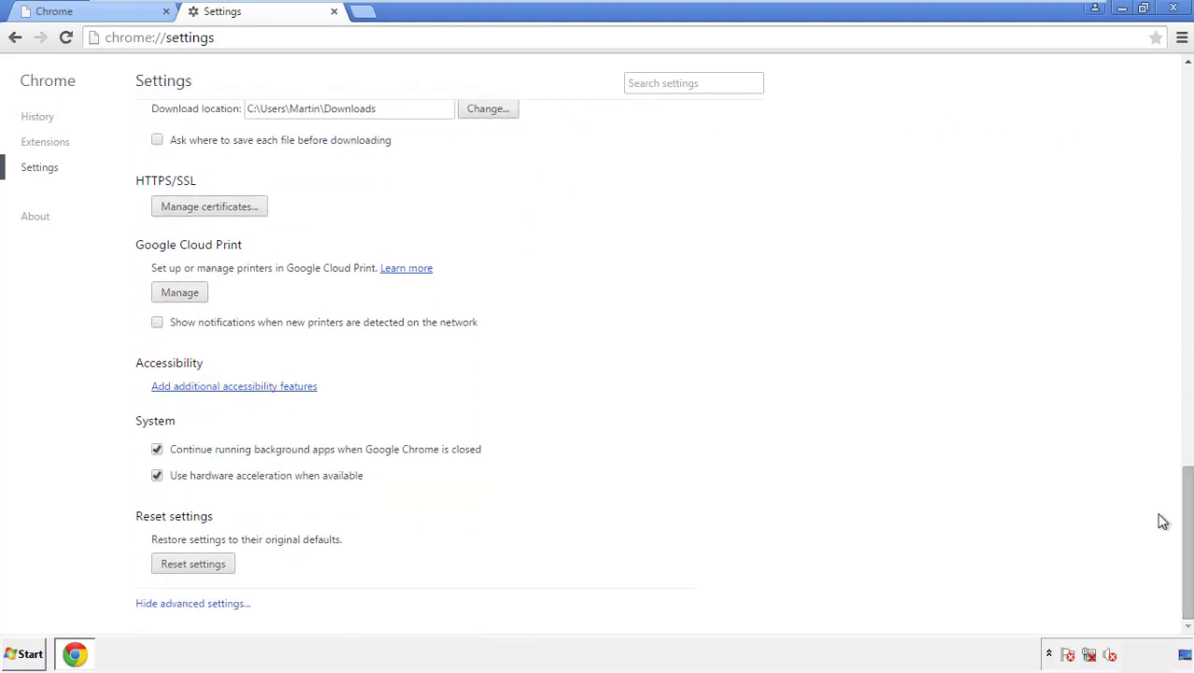
click(193, 564)
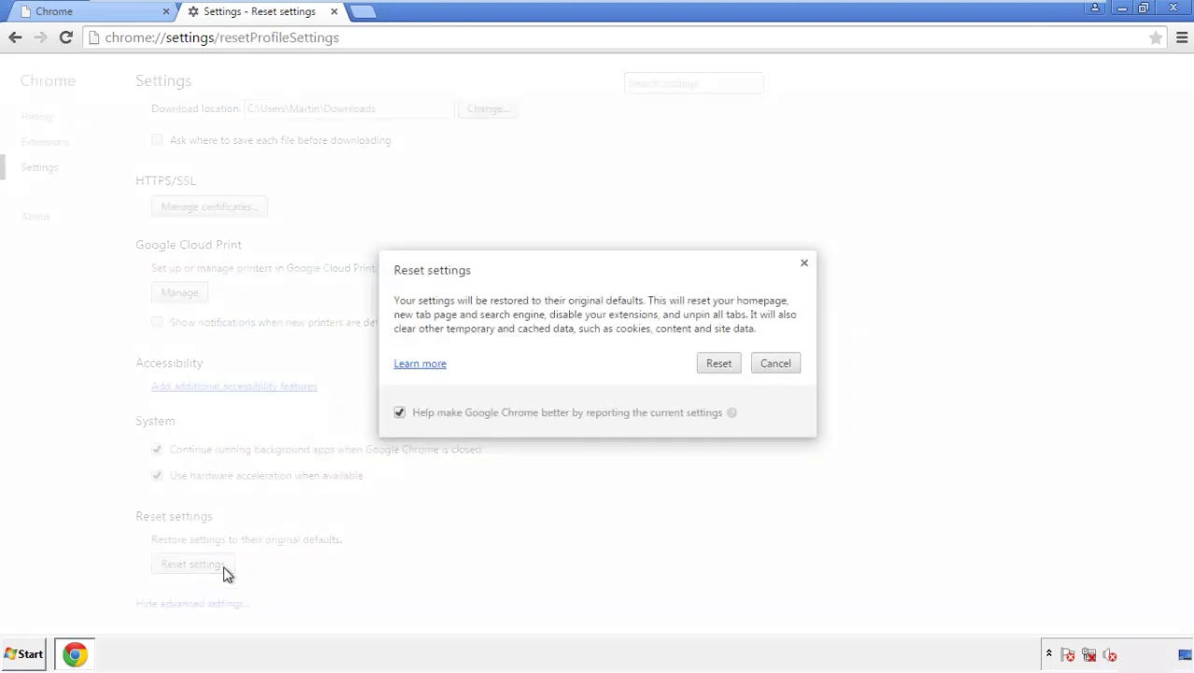
click(719, 364)
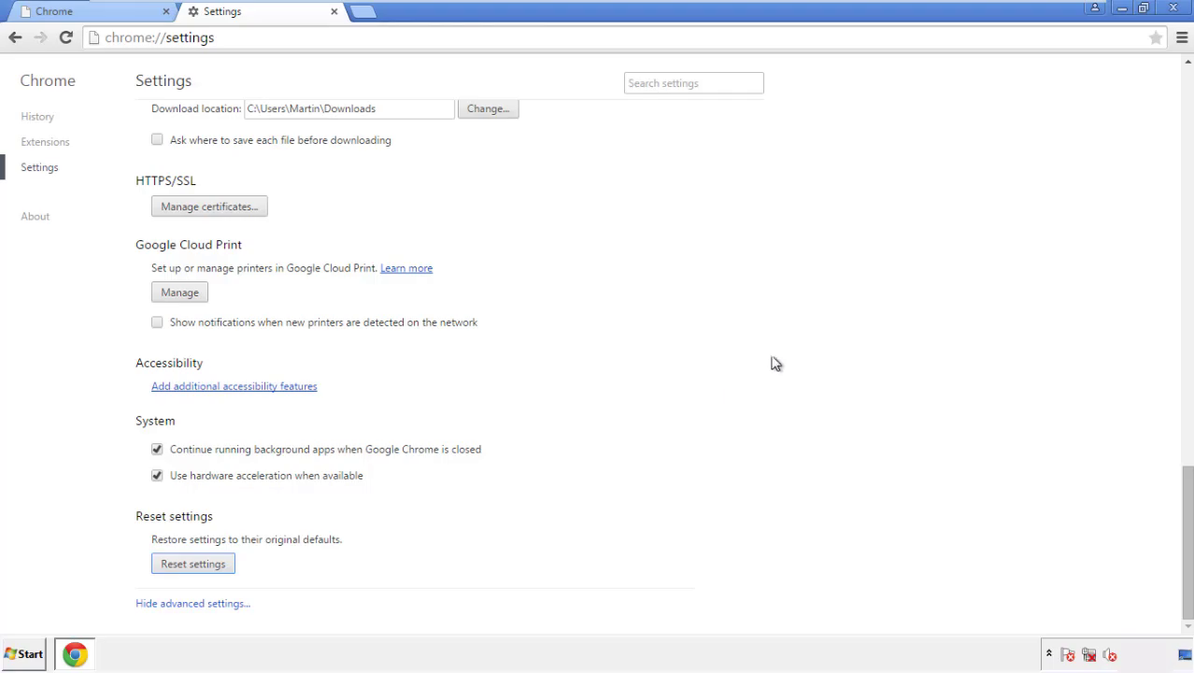
click(1173, 7)
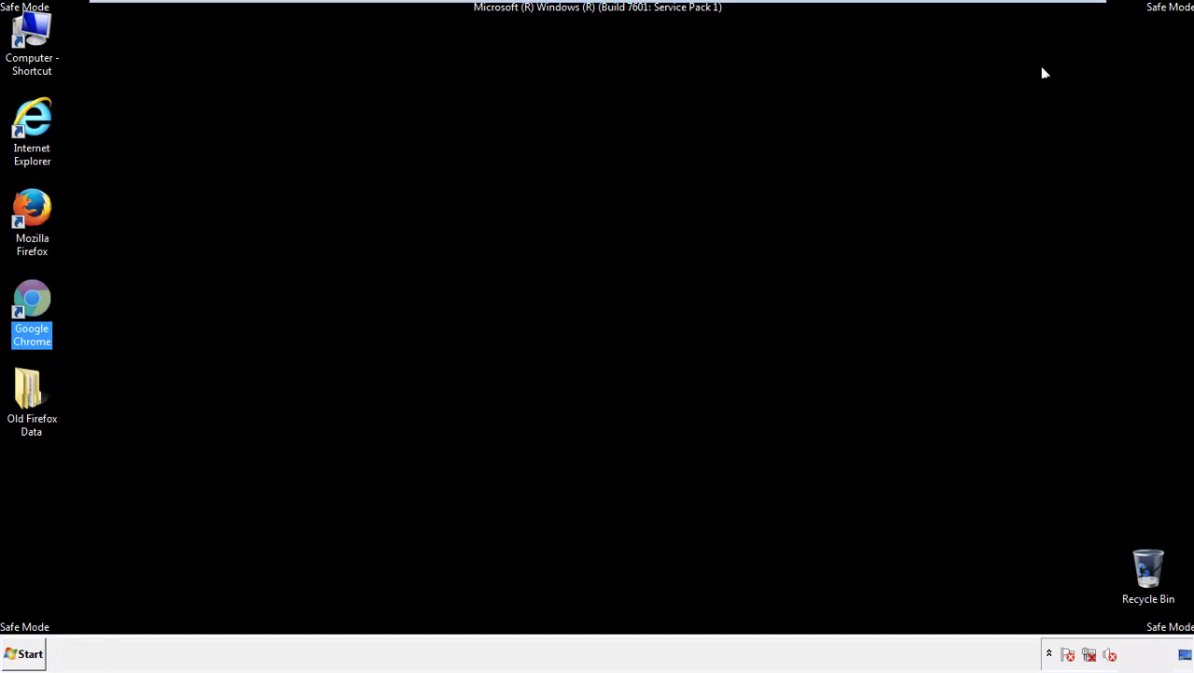
- Remove the Search Mine extension in Firefox's Add-ons Manager, then close Firefox
click(644, 301)
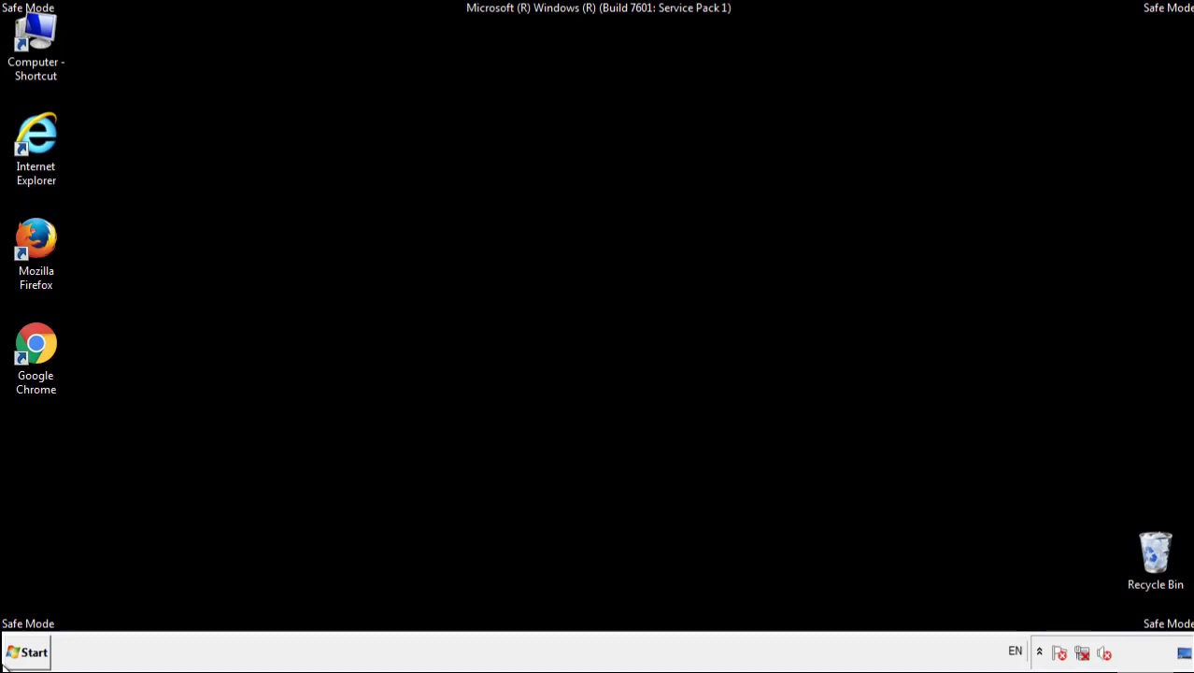
double_click(46, 232)
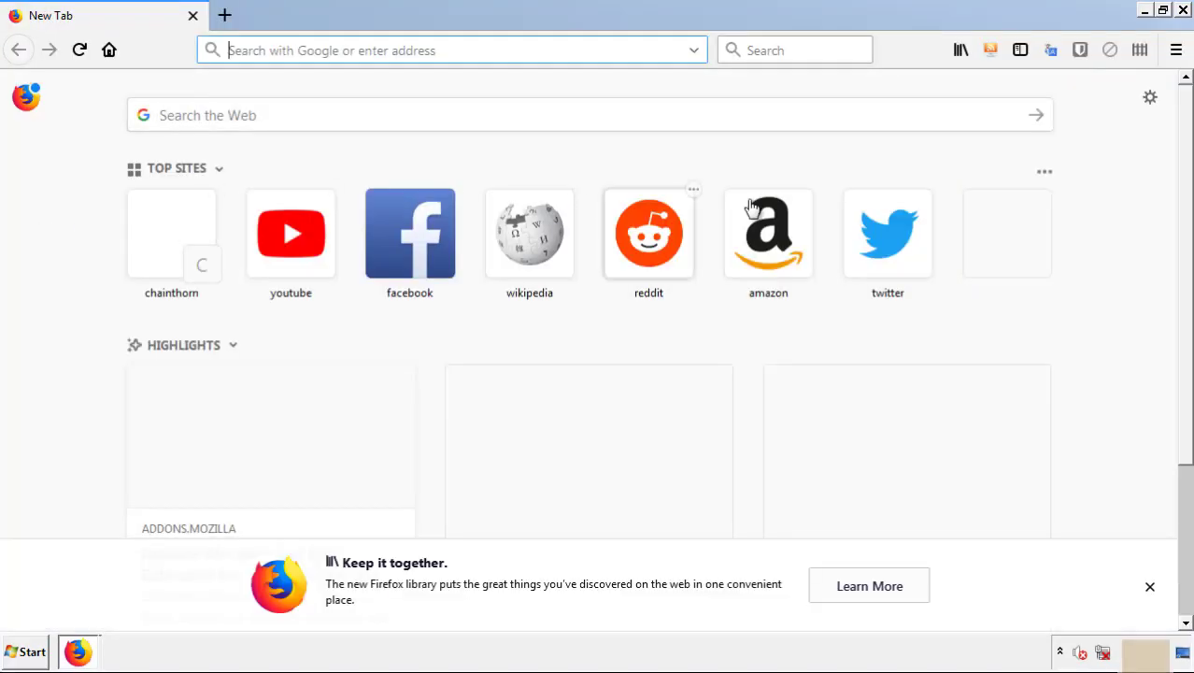
click(1175, 49)
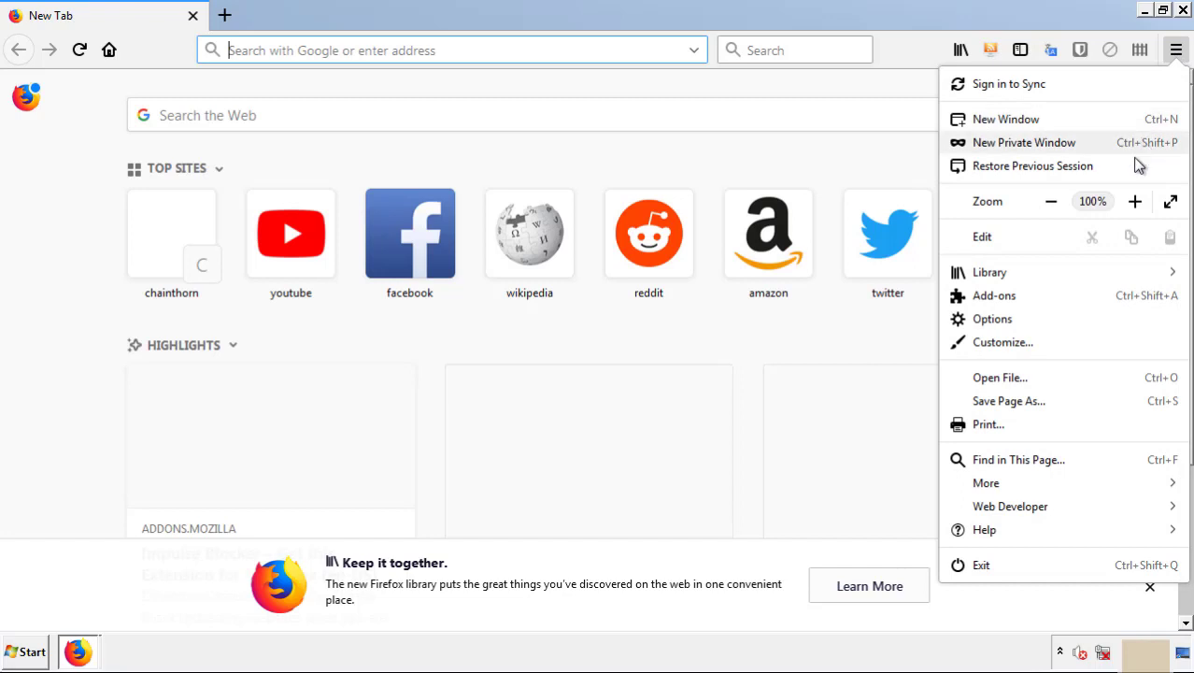
click(1000, 295)
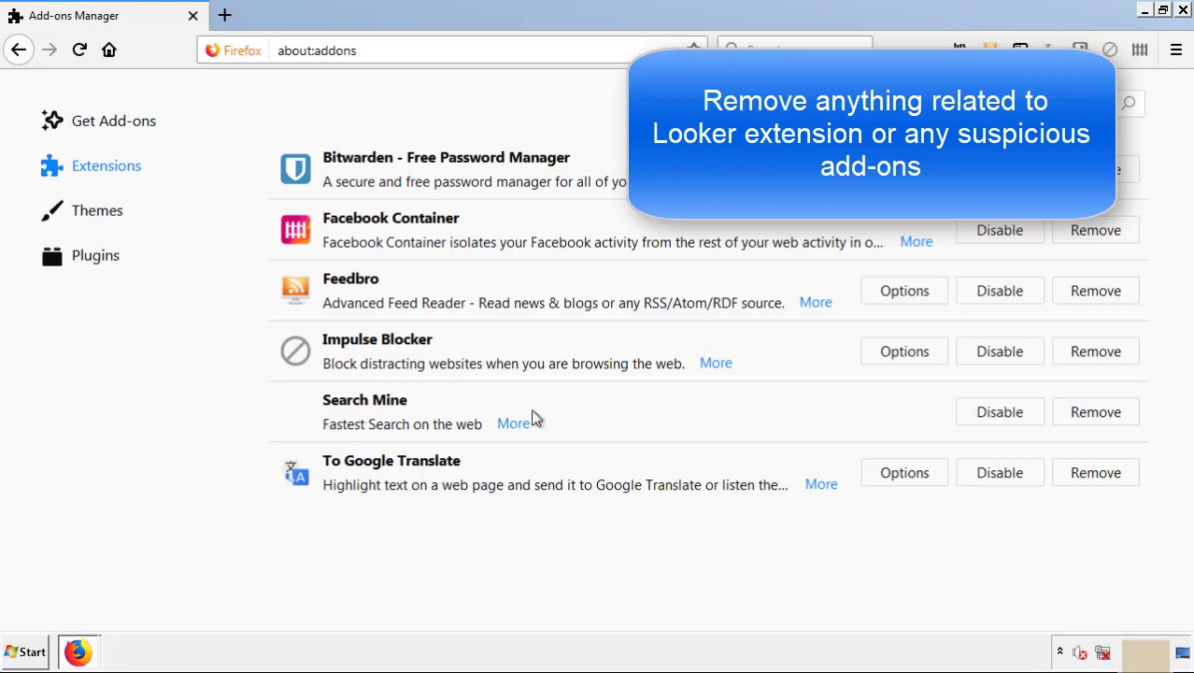
click(1091, 420)
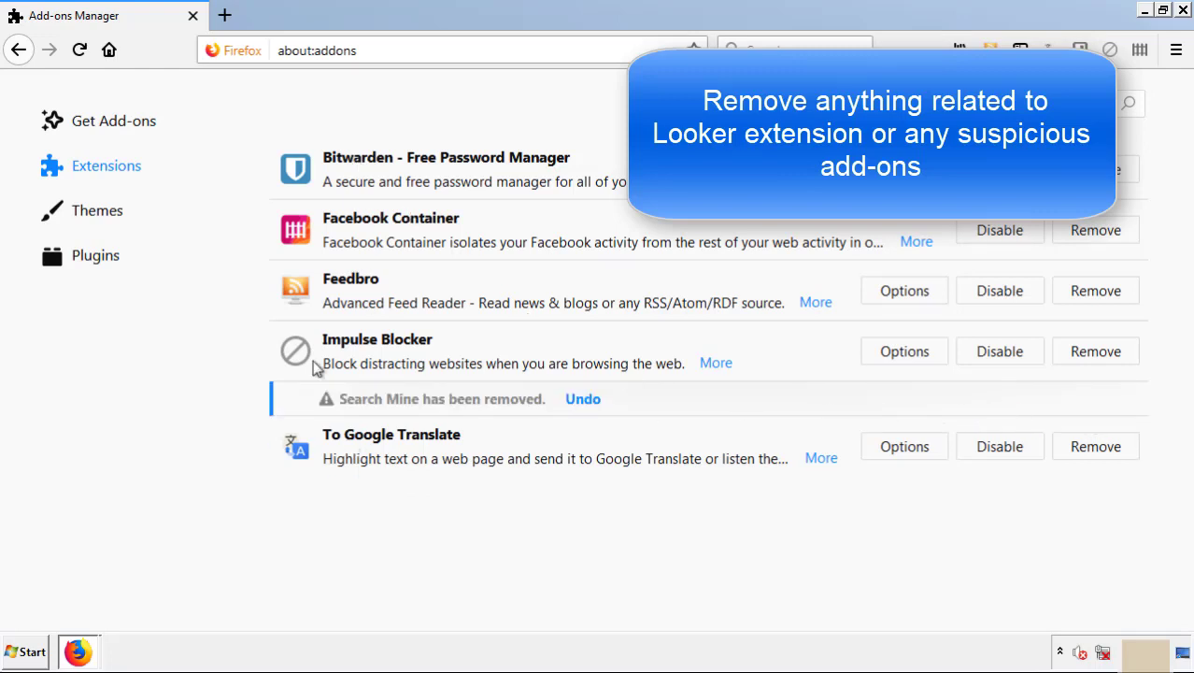
click(1184, 11)
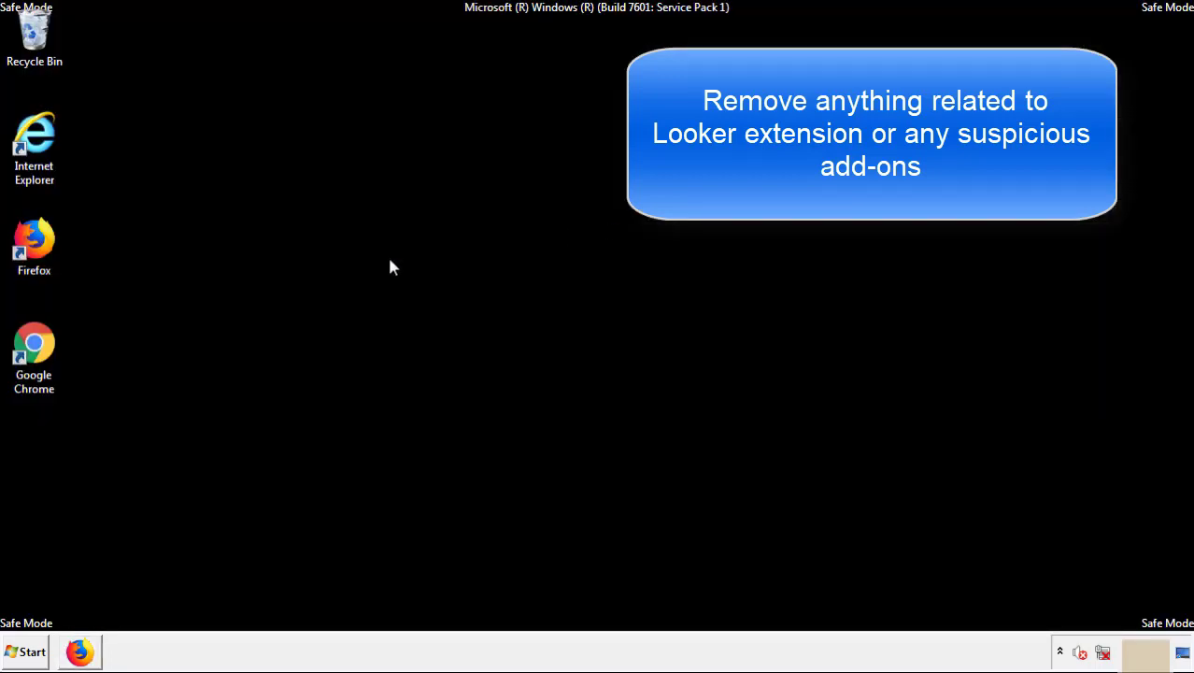
- Remove Search Mine via Chrome's More tools > Extensions, then close Chrome and show the Start menu
double_click(34, 363)
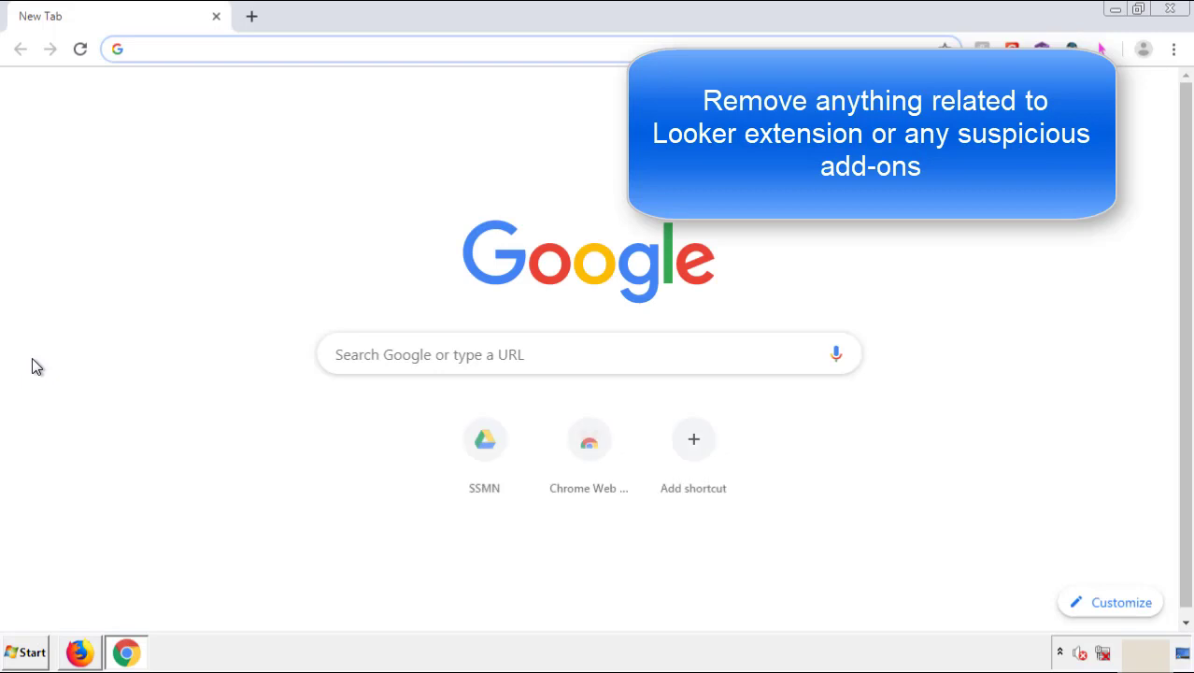
click(1173, 49)
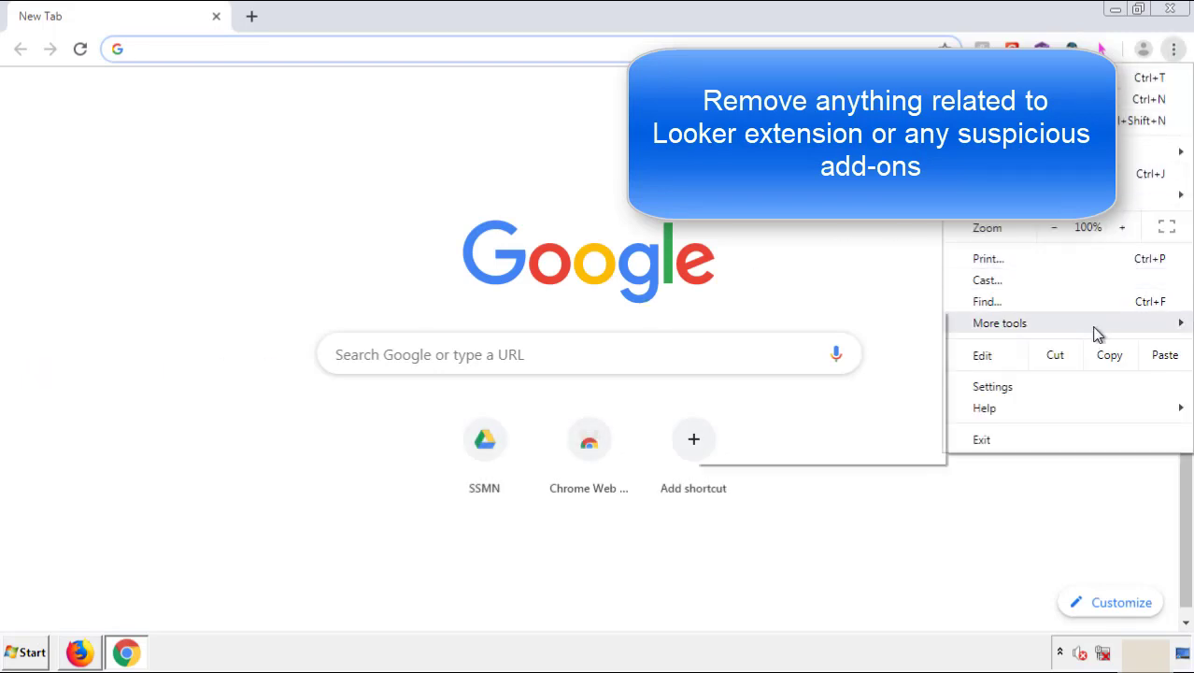
mouse_move(1072, 328)
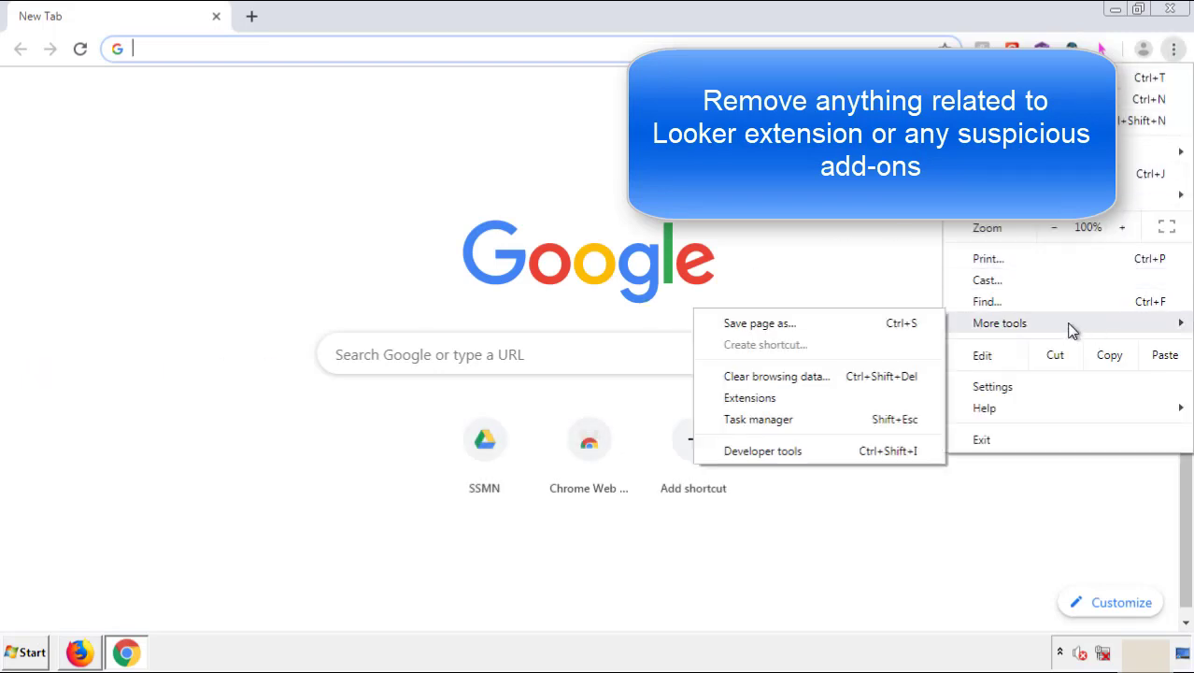
click(758, 397)
scroll(339, 312, down, 5)
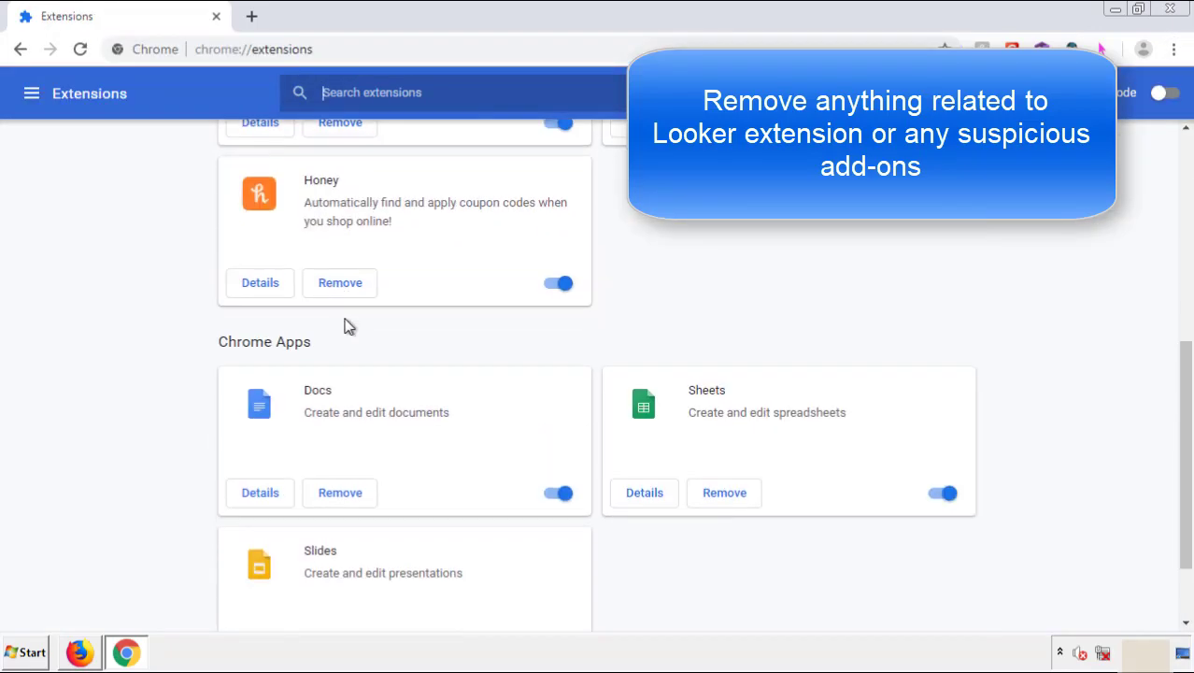
scroll(453, 341, up, 5)
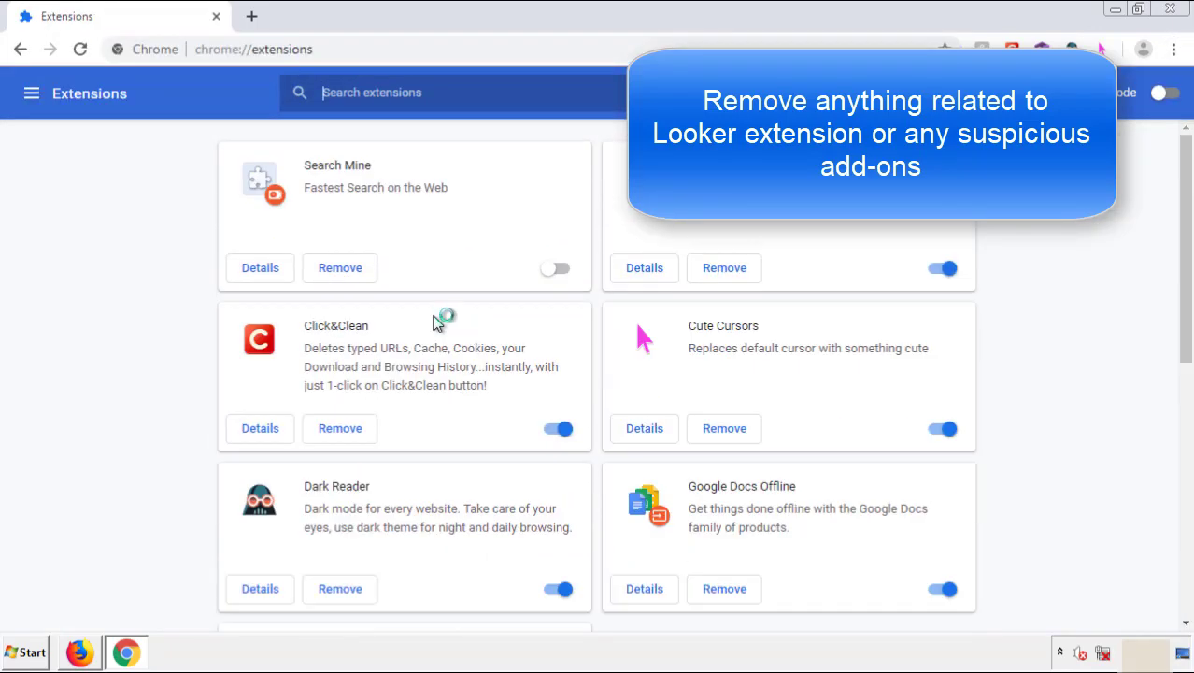
click(338, 270)
key(Return)
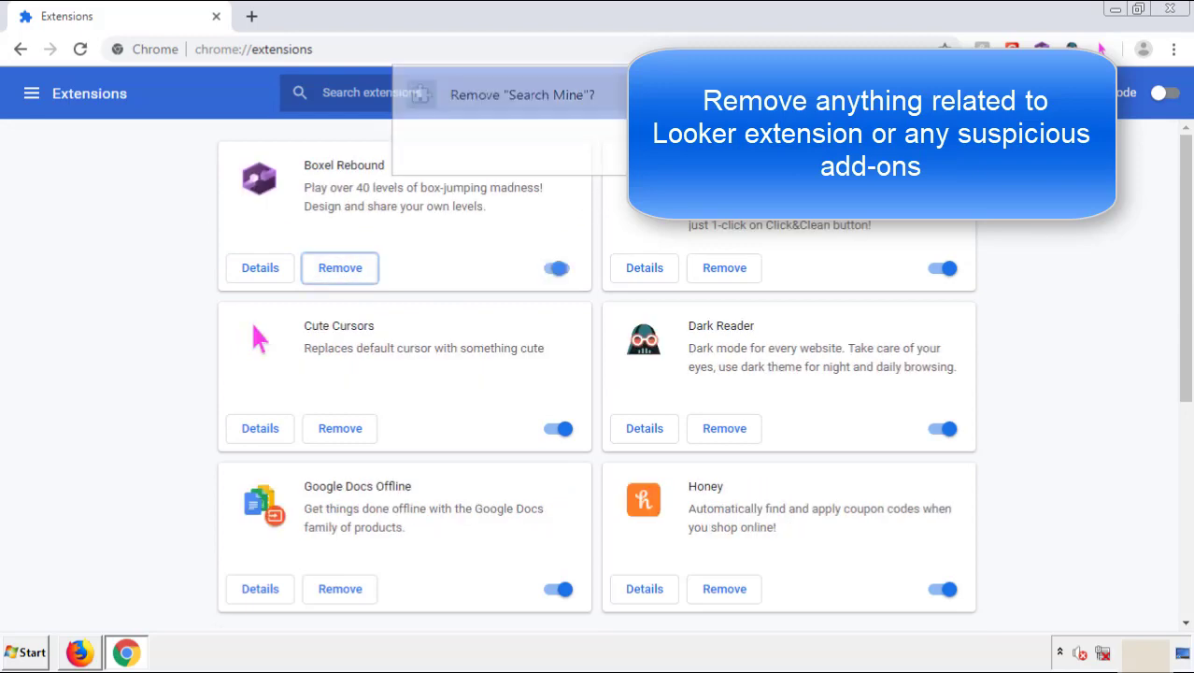
click(1175, 11)
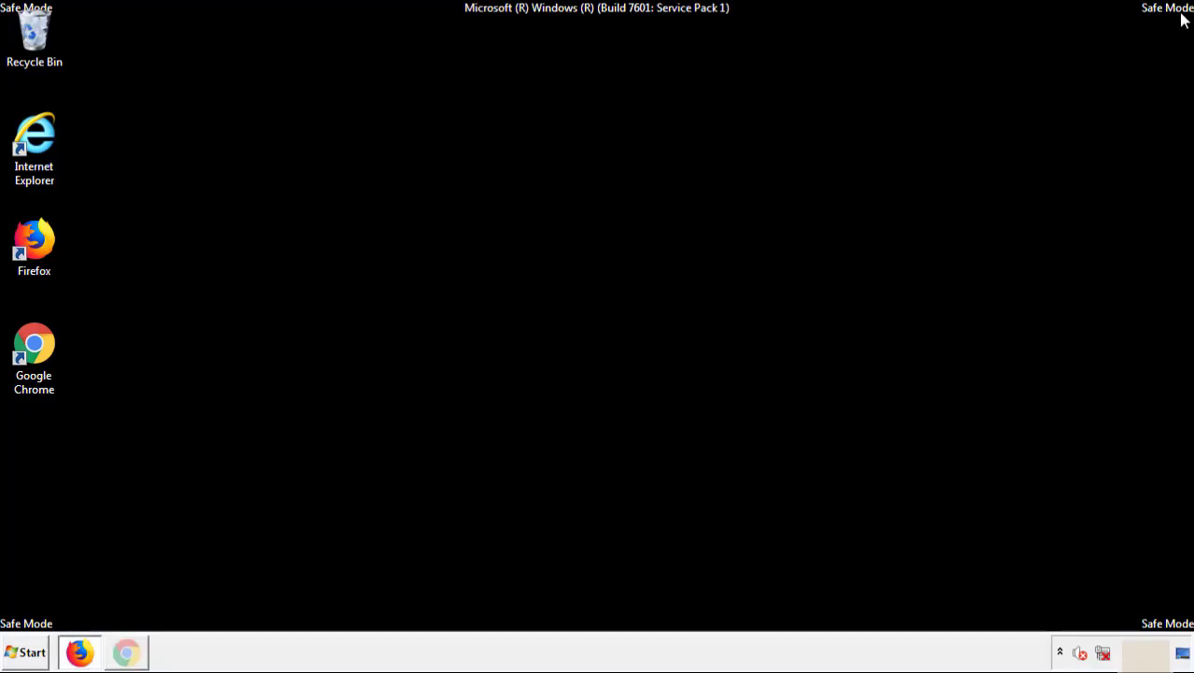
click(31, 654)
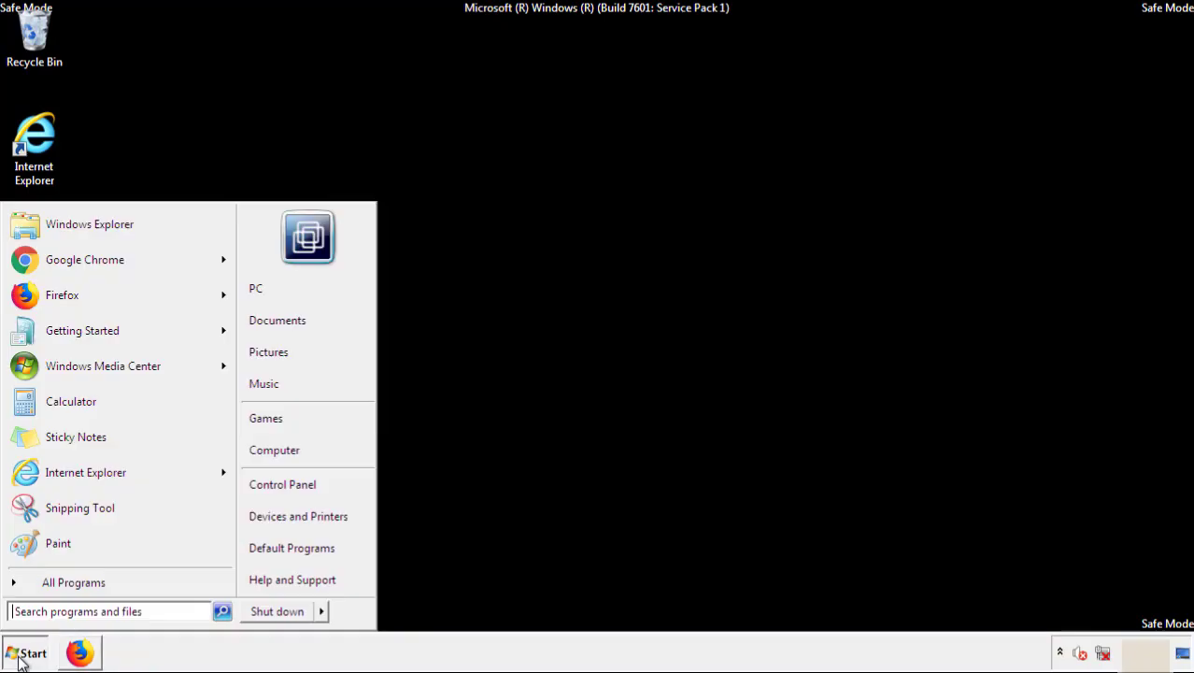